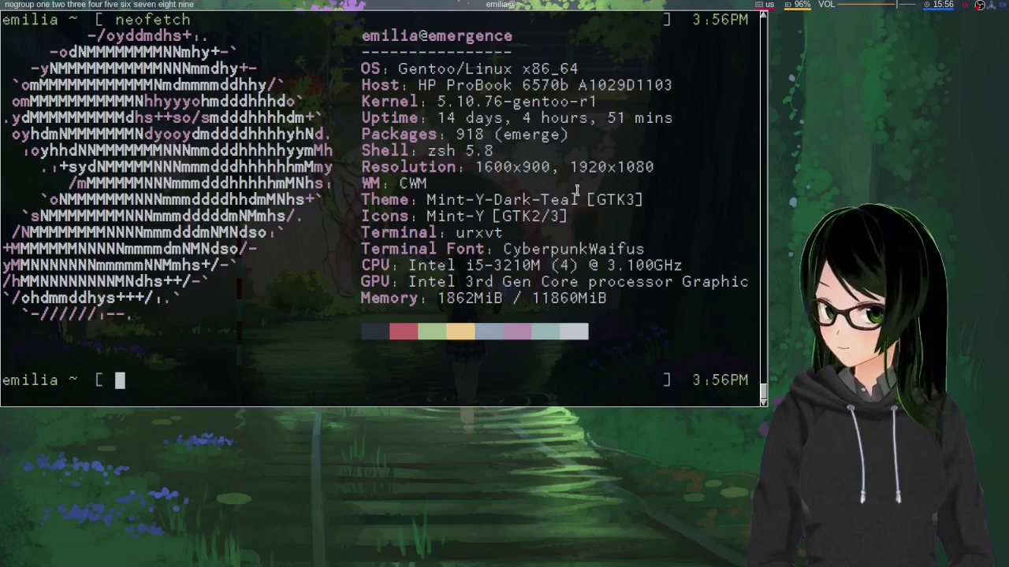
Step: Examine the theme and icon entries in the neofetch output and briefly view the home folder in the file manager
left_click_drag(595, 199, 638, 201)
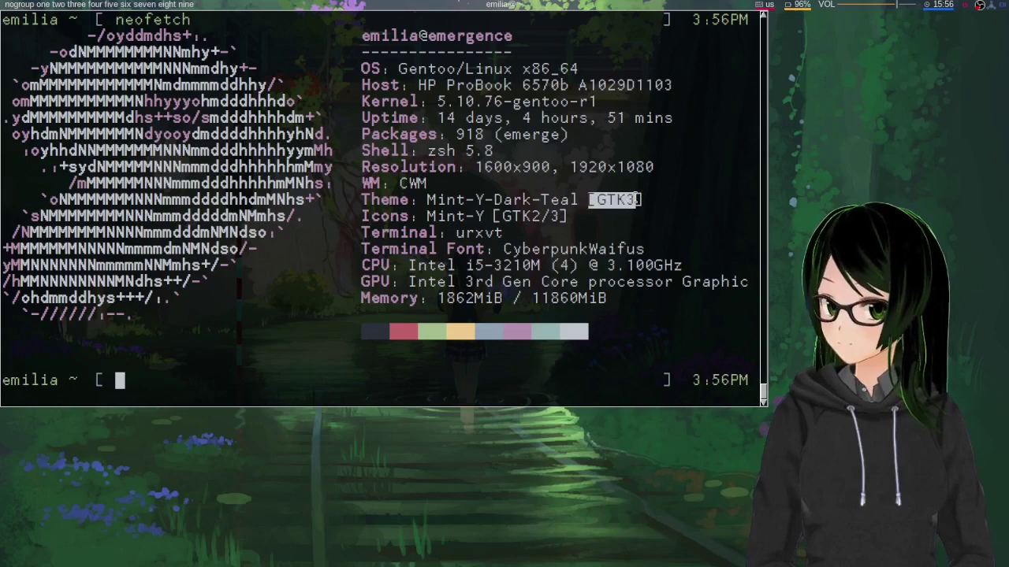
left_click(355, 200)
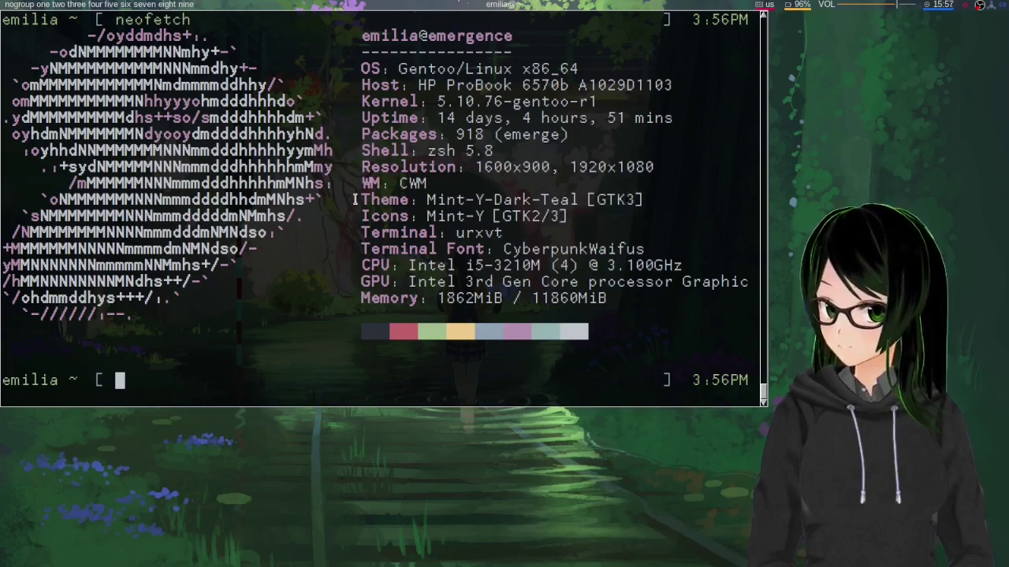
left_click_drag(360, 200, 577, 213)
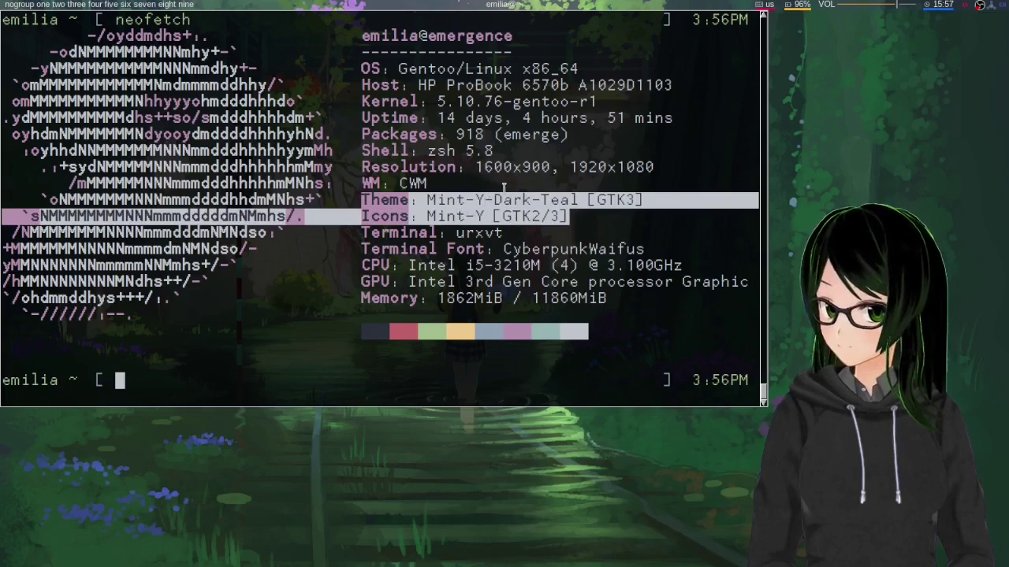
left_click(572, 217)
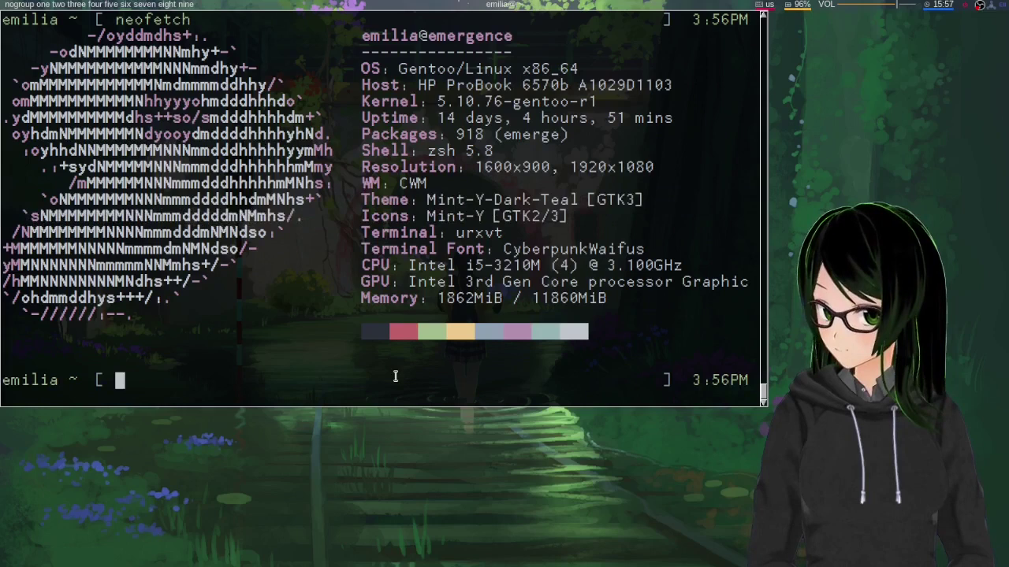
key("super+e")
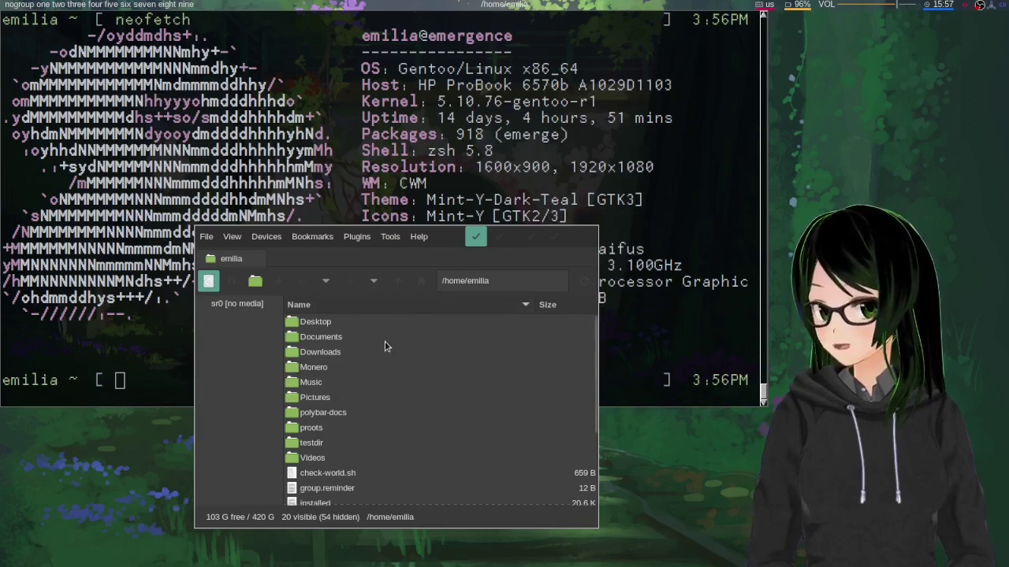
key("ctrl+q")
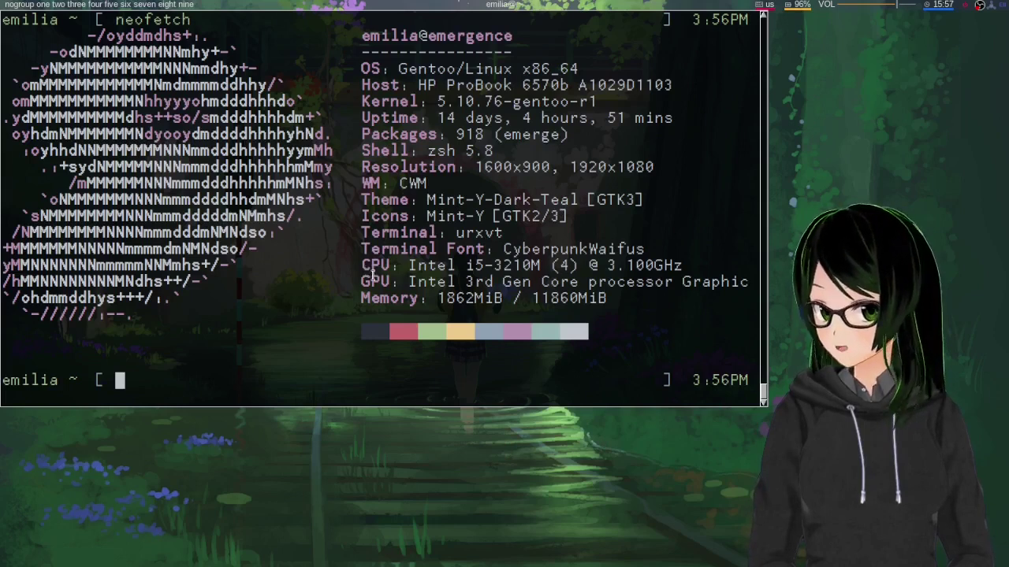
type("l")
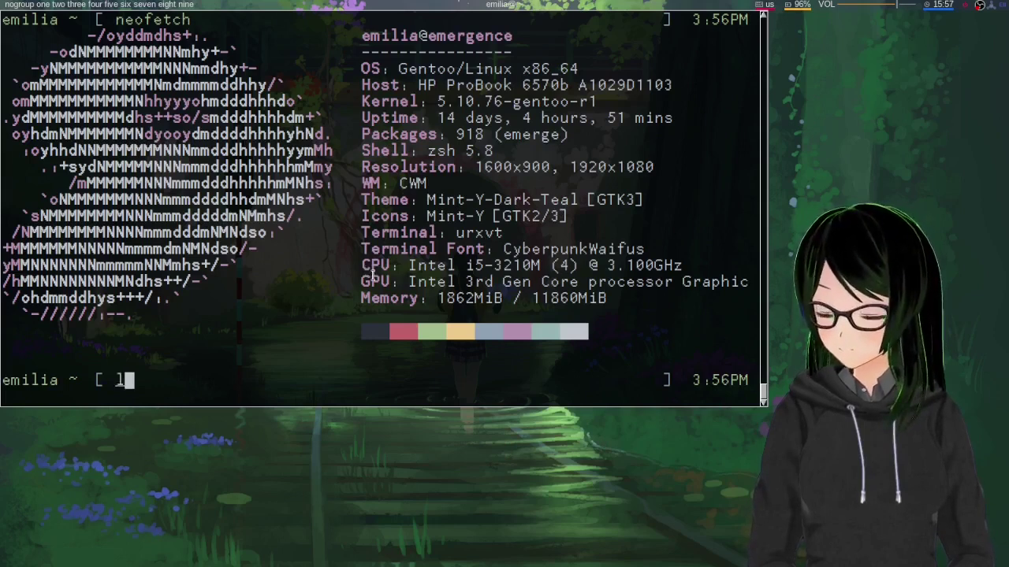
type("xappearance")
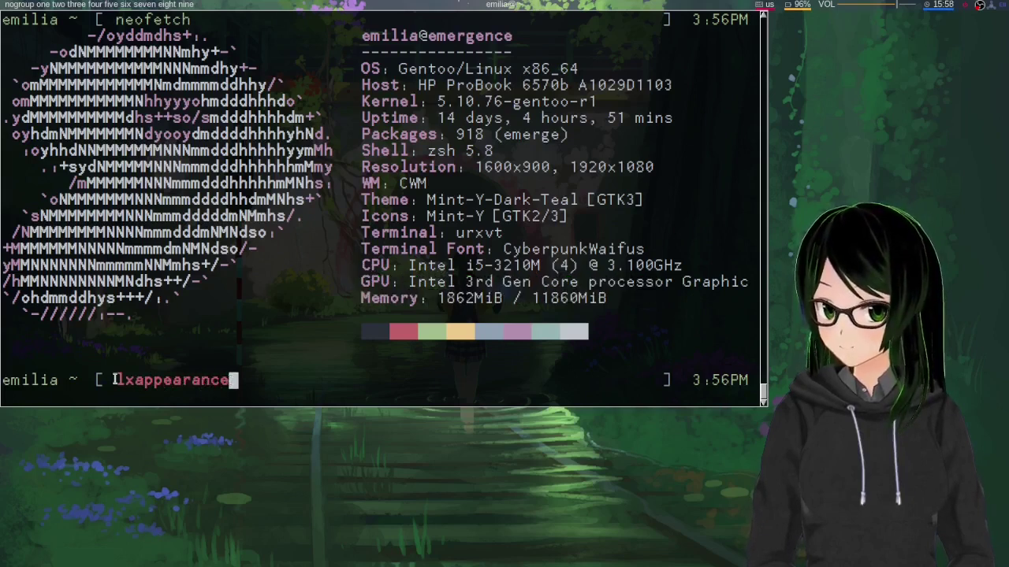
left_click_drag(116, 379, 233, 380)
left_click(232, 380)
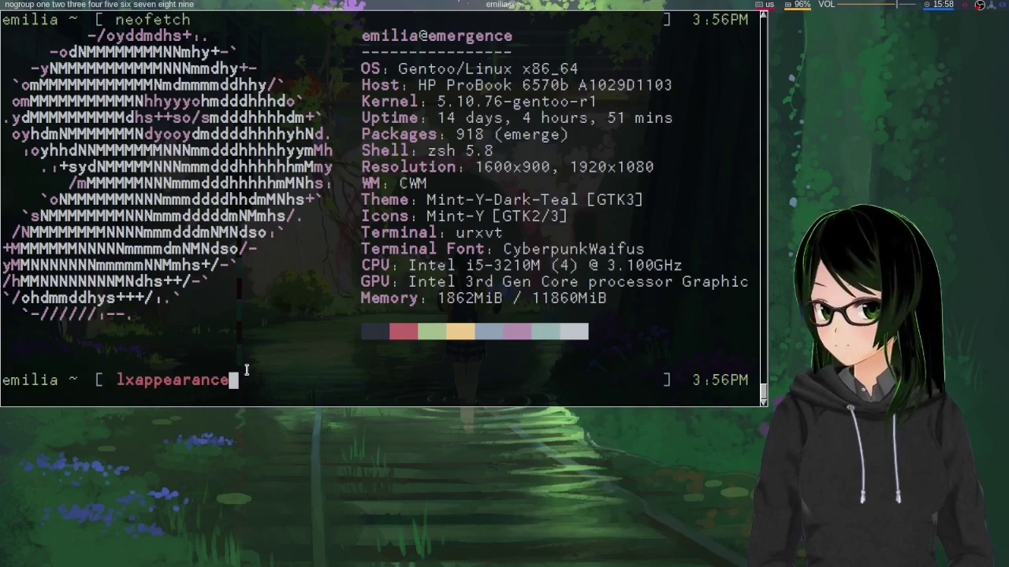
key("BackSpace")
key("BackSpace")
key("BackSpace")
key("BackSpace")
key("BackSpace")
key("BackSpace")
key("BackSpace")
key("BackSpace")
key("BackSpace")
key("BackSpace")
key("BackSpace")
key("BackSpace")
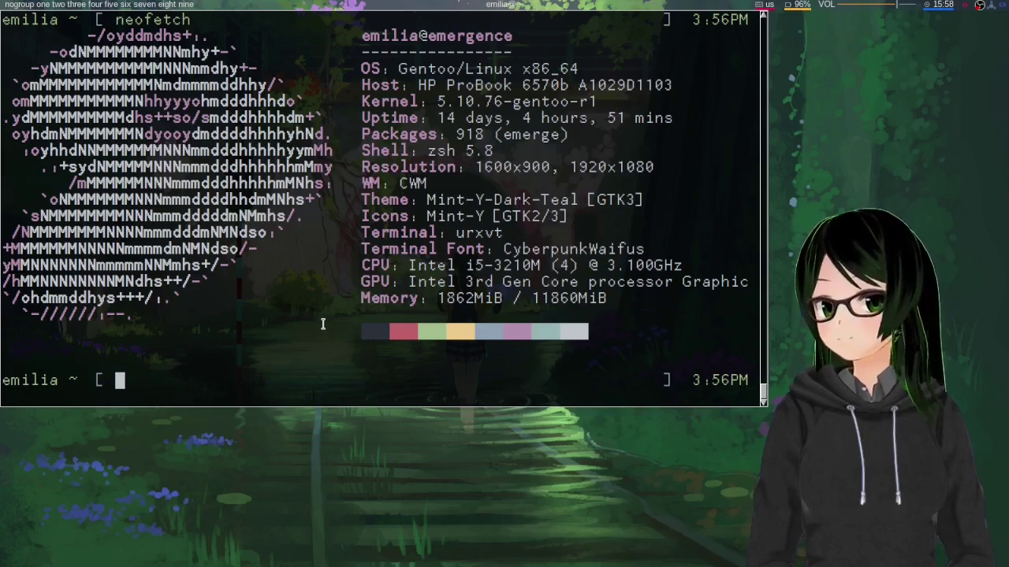
Step: Clear the terminal, list the installed themes in /usr/share/themes, and highlight the Adwaita and Mint entries
key("ctrl+l")
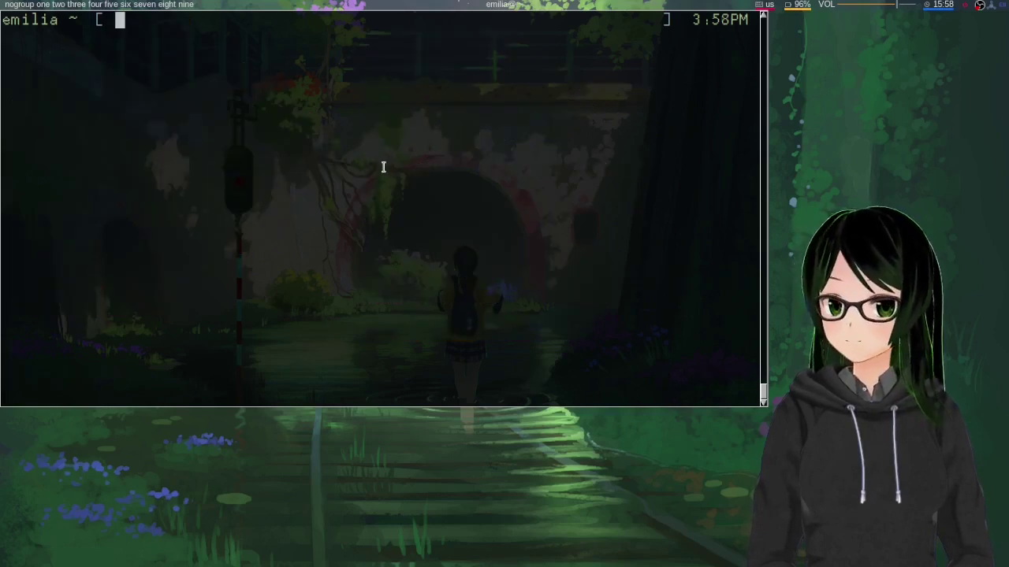
type("ls ")
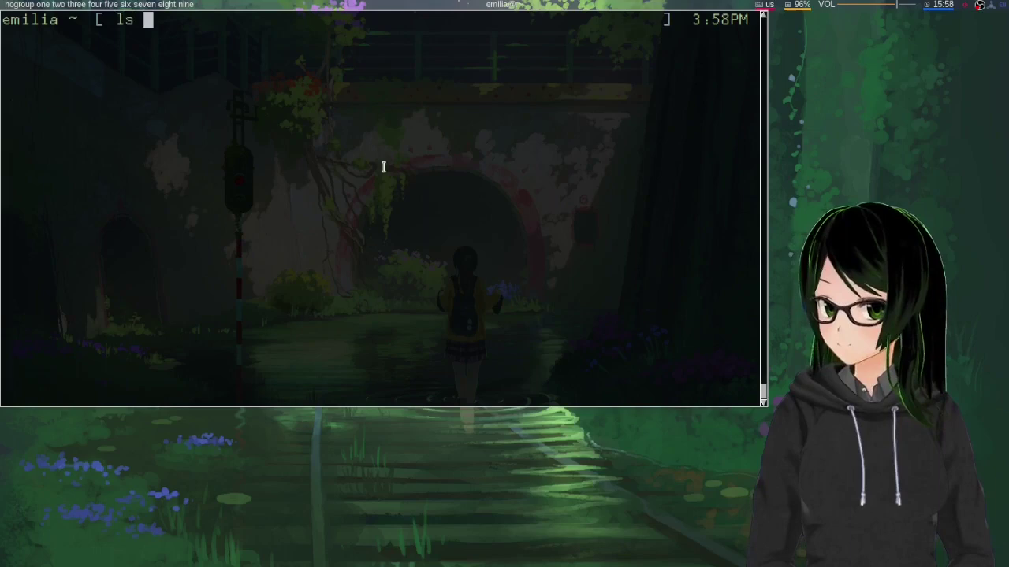
type("/usr/share/")
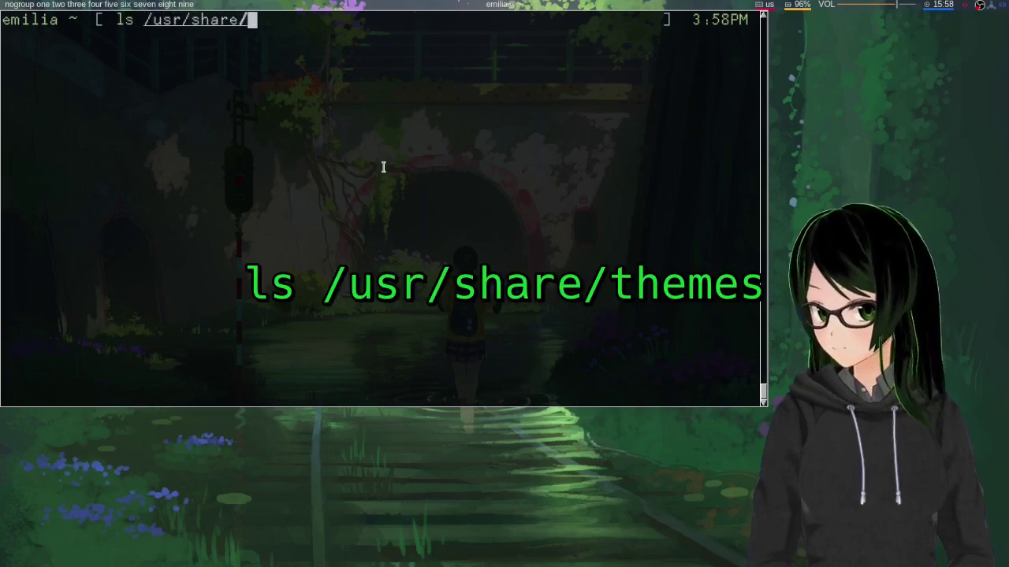
type("th")
key("Tab")
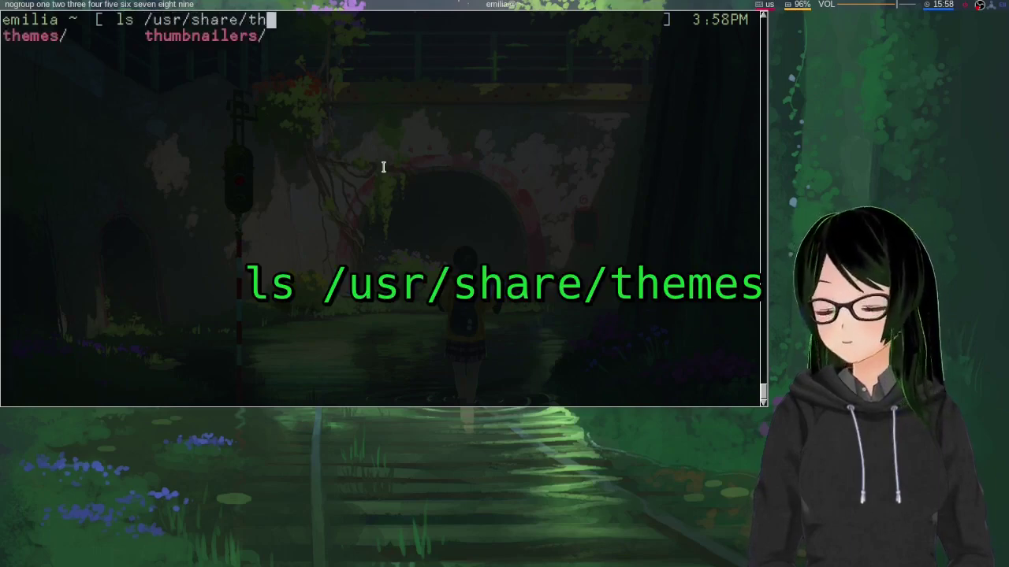
type("e")
key("Tab")
key("Return")
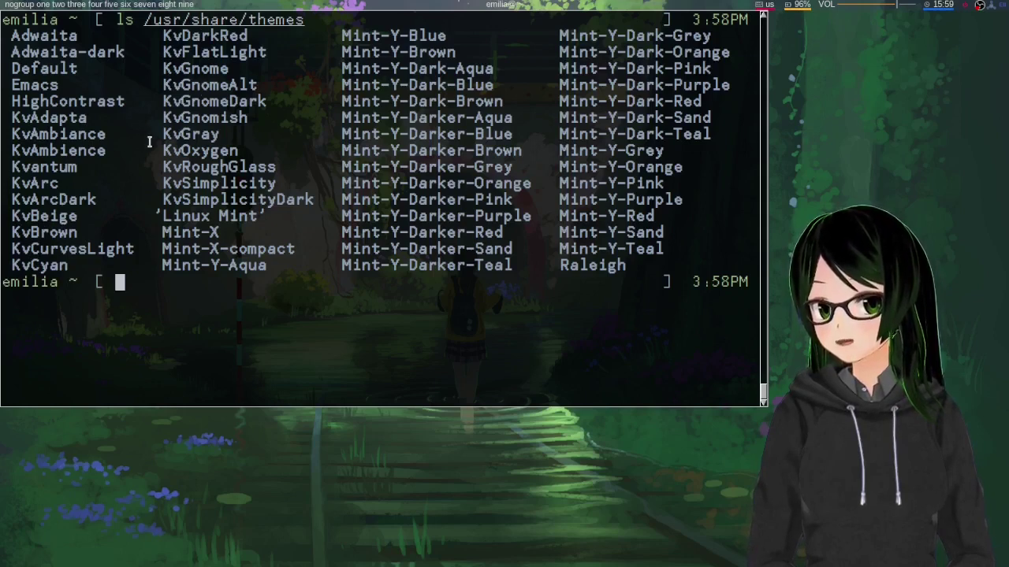
left_click_drag(11, 31, 127, 51)
left_click(128, 51)
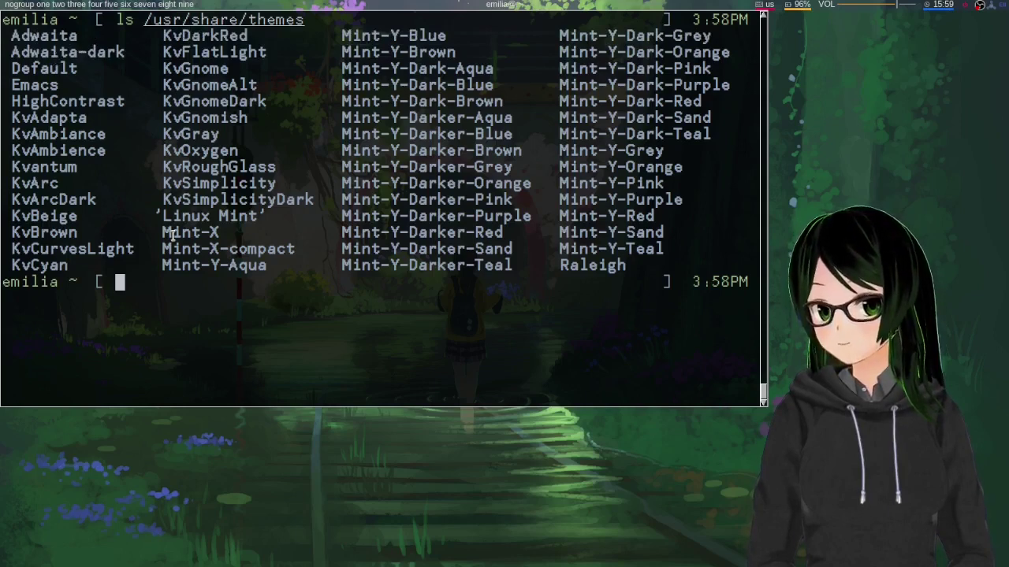
left_click_drag(172, 235, 272, 266)
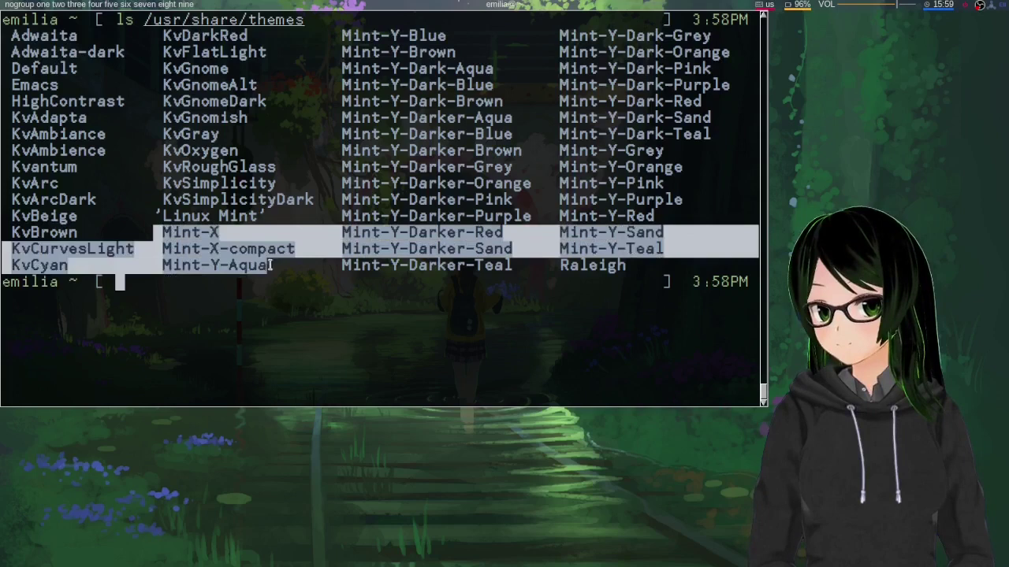
left_click(272, 266)
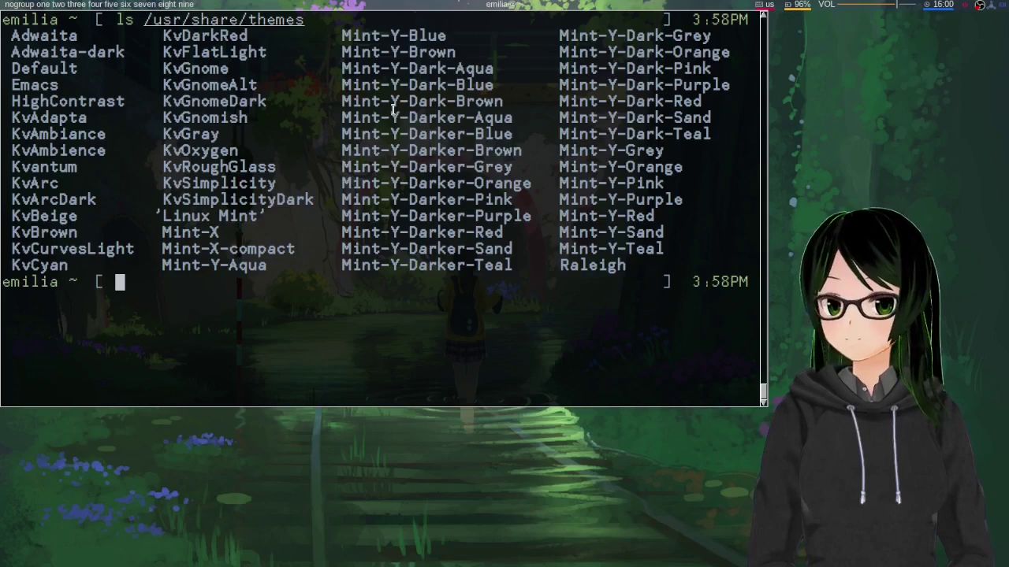
Step: List the contents of the Mint-Y-Blue theme directory under /usr/share/themes
key("Up")
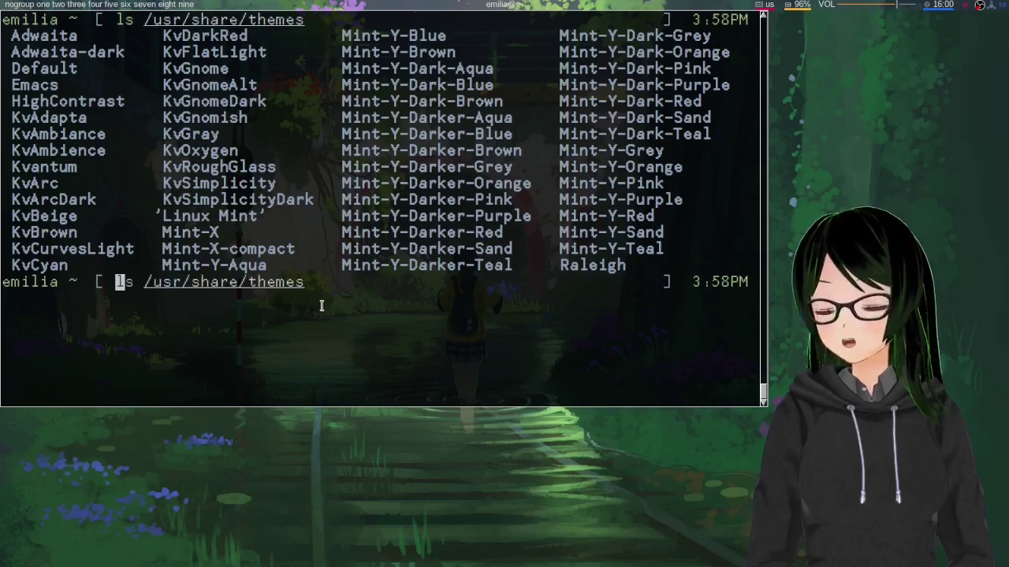
key("End")
type("/")
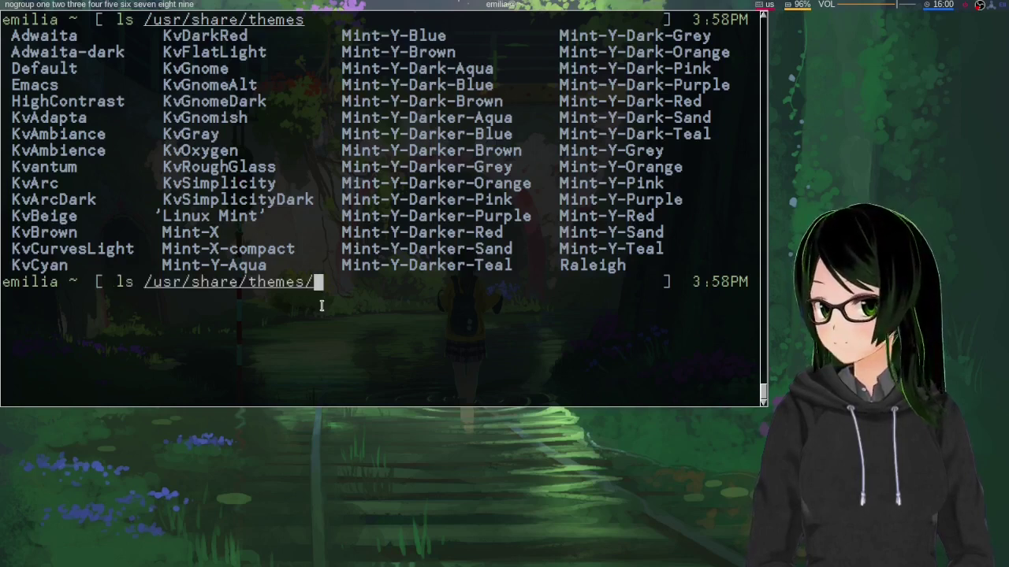
type("min")
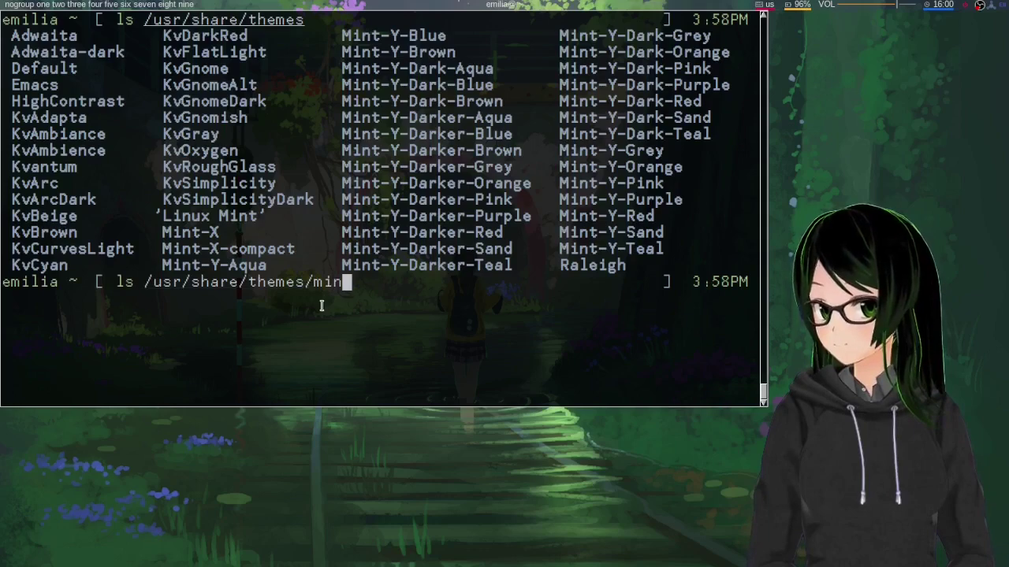
type("t")
key("Tab")
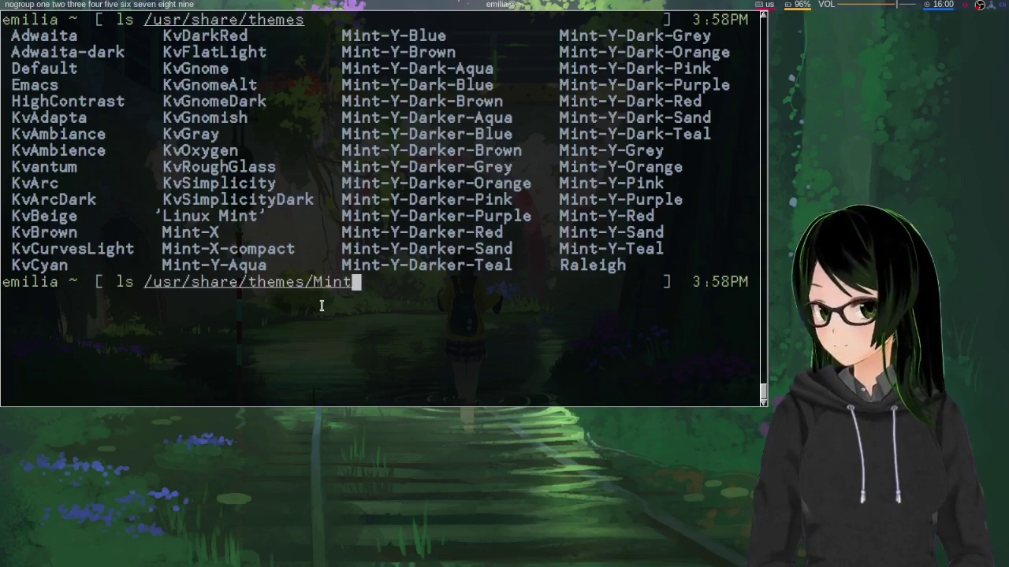
key("Tab")
type("Y-B")
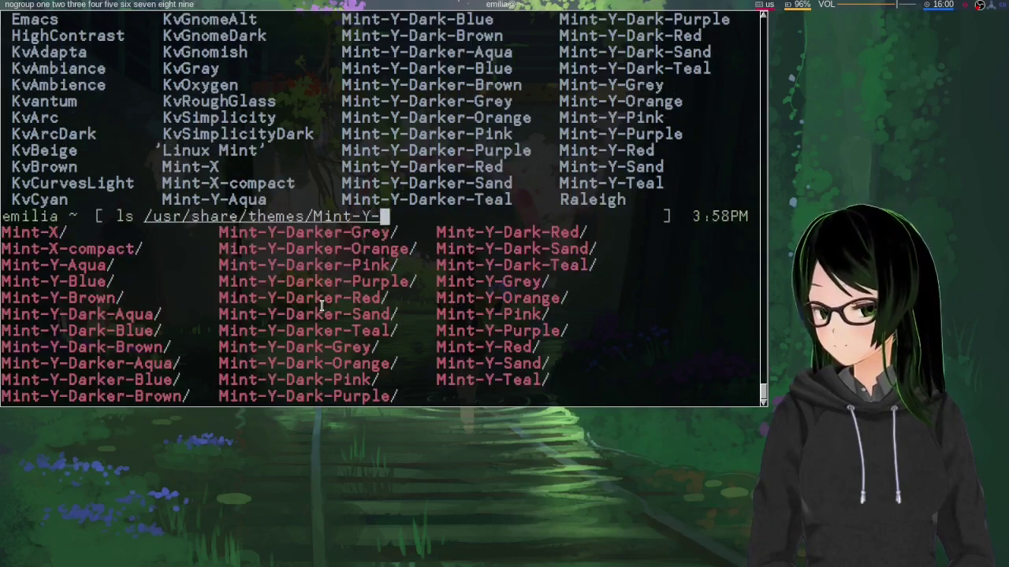
key("Tab")
key("Return")
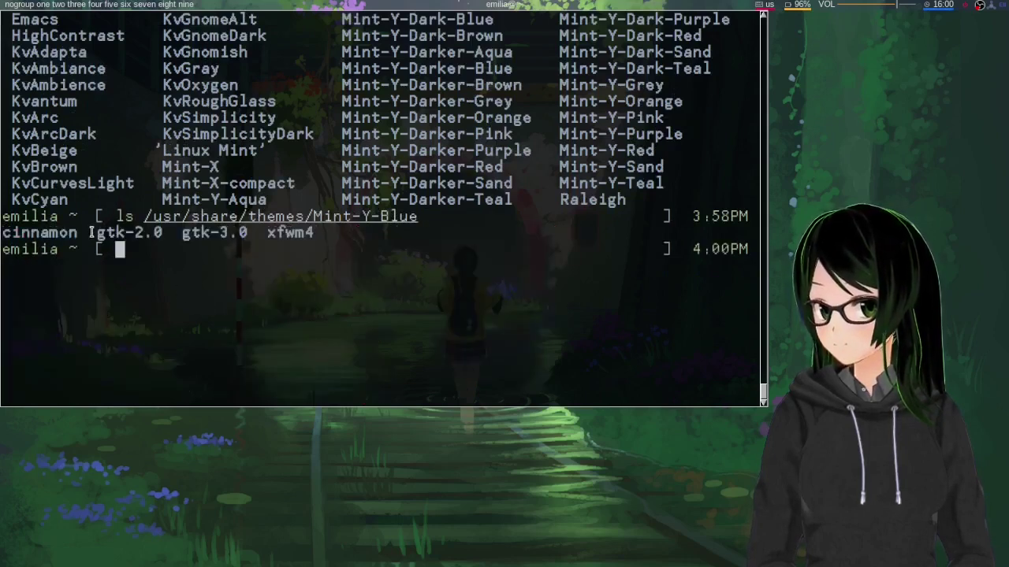
Step: Examine the gtk-2.0 and gtk-3.0 folders of Mint-Y-Blue and the Mint-Y-Teal and Mint-Y-Dark-Teal entries in the theme list
left_click_drag(94, 232, 164, 232)
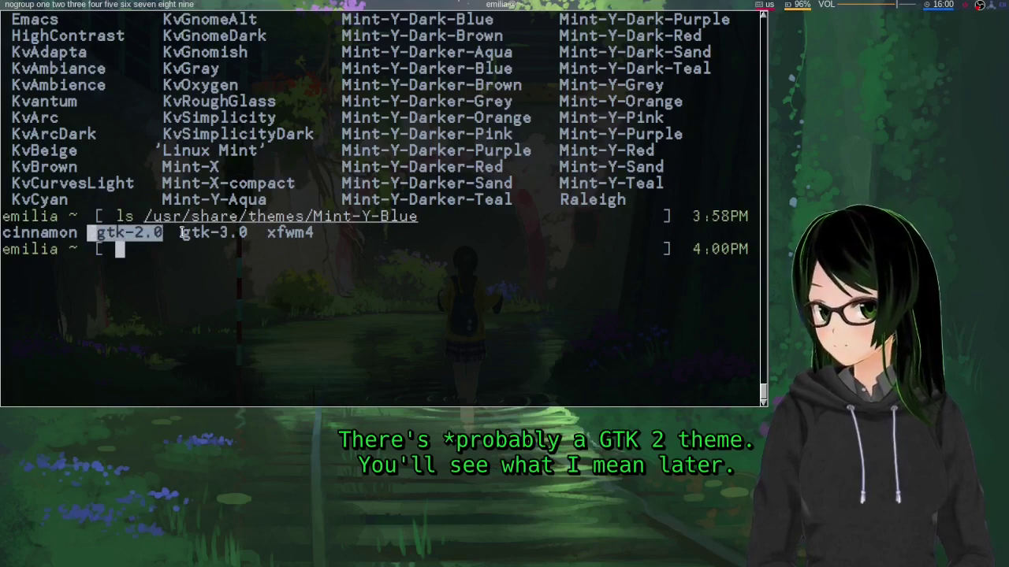
left_click_drag(182, 233, 249, 231)
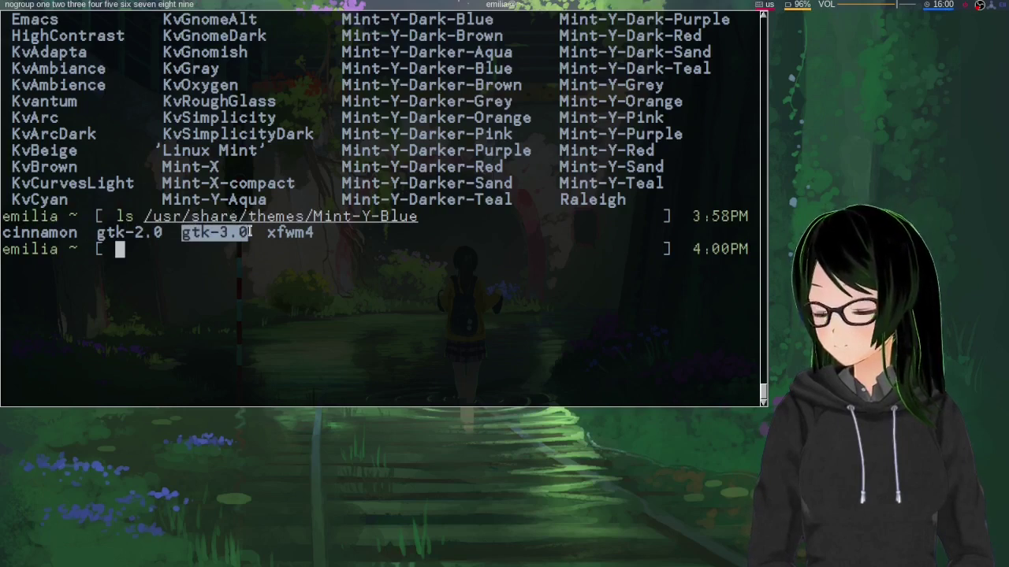
left_click(253, 233)
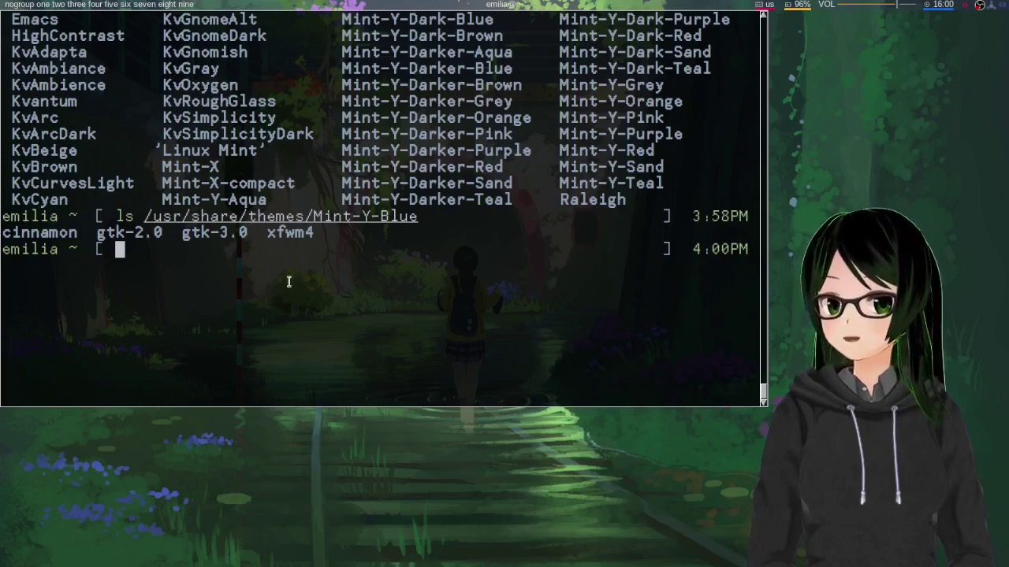
scroll(288, 237, "up", 2)
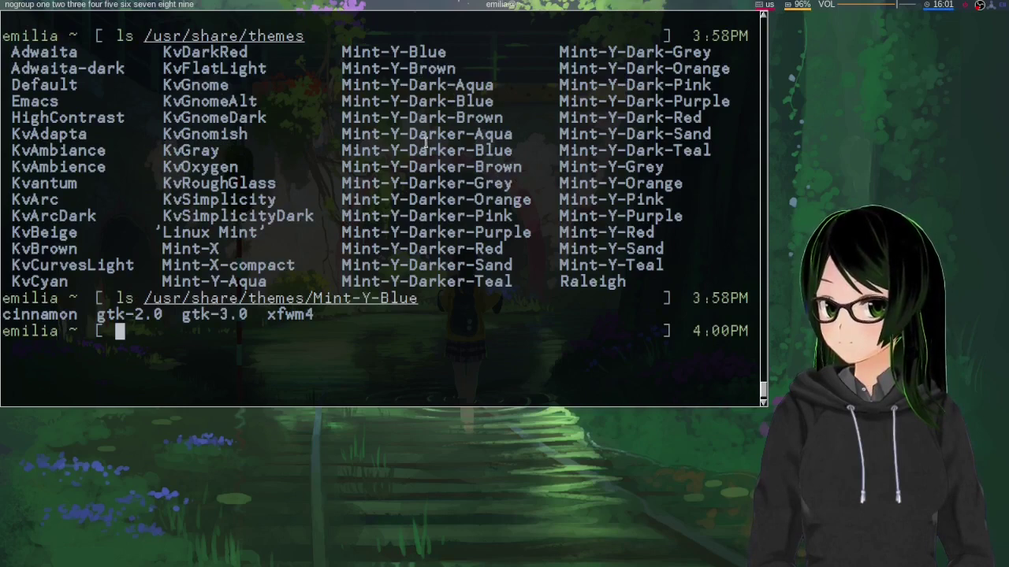
left_click_drag(562, 264, 666, 264)
left_click(666, 264)
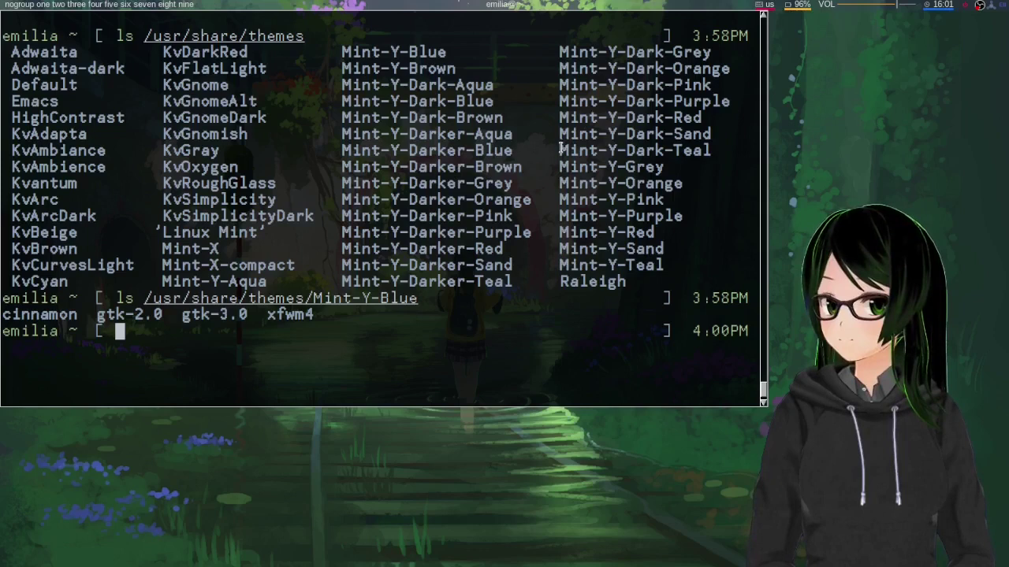
left_click_drag(559, 148, 711, 150)
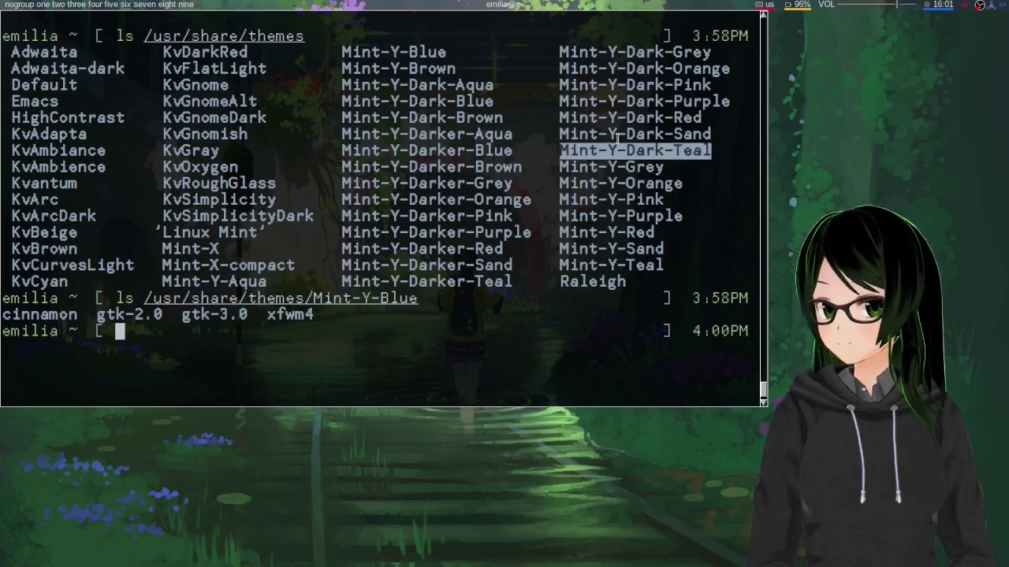
left_click(455, 340)
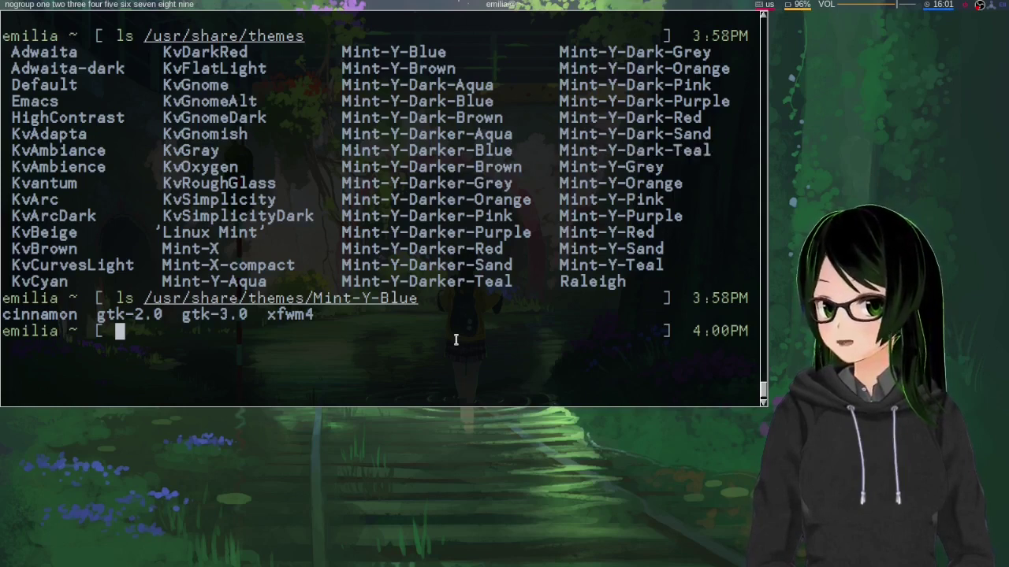
Step: List the installed icon themes in /usr/share/icons by reusing the earlier /usr/share/themes listing command
key("Up")
key("Up")
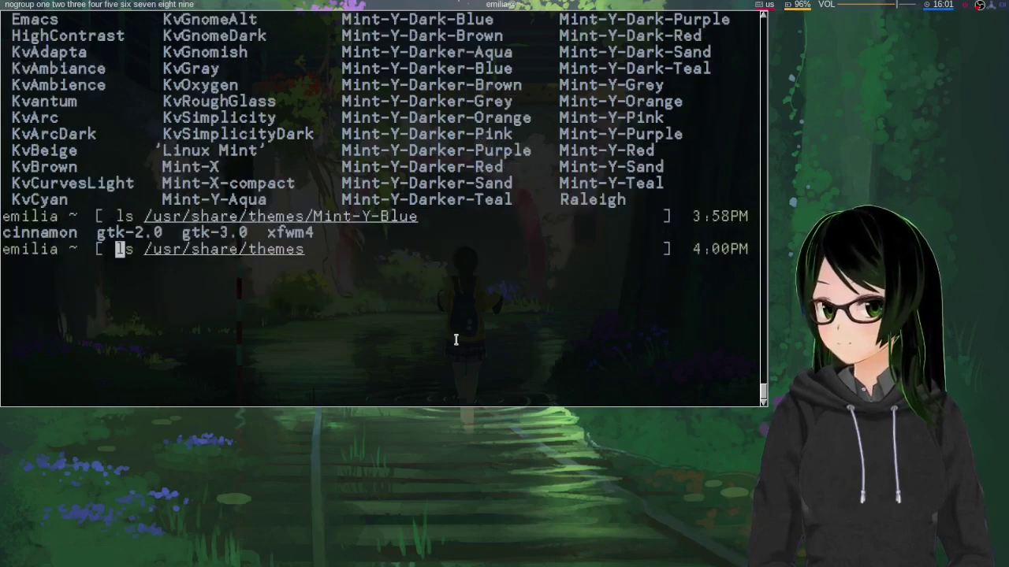
key("ctrl+e")
key("alt+b")
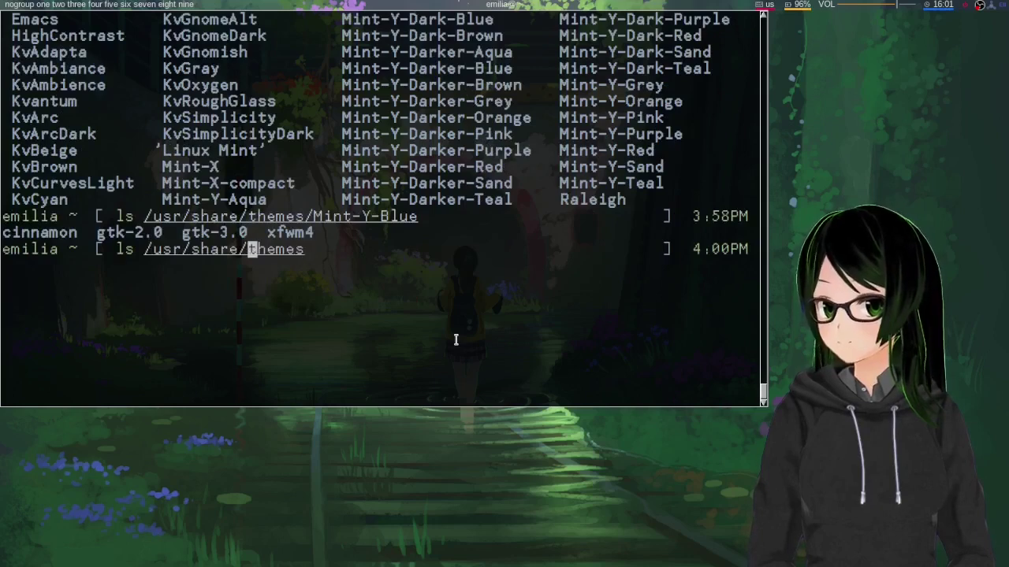
key("ctrl+k")
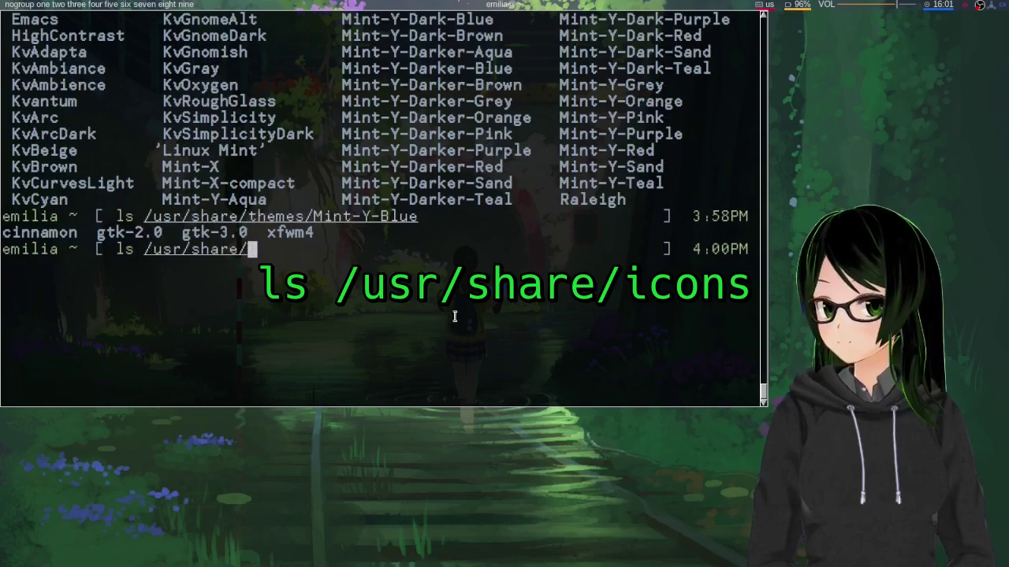
type("icon")
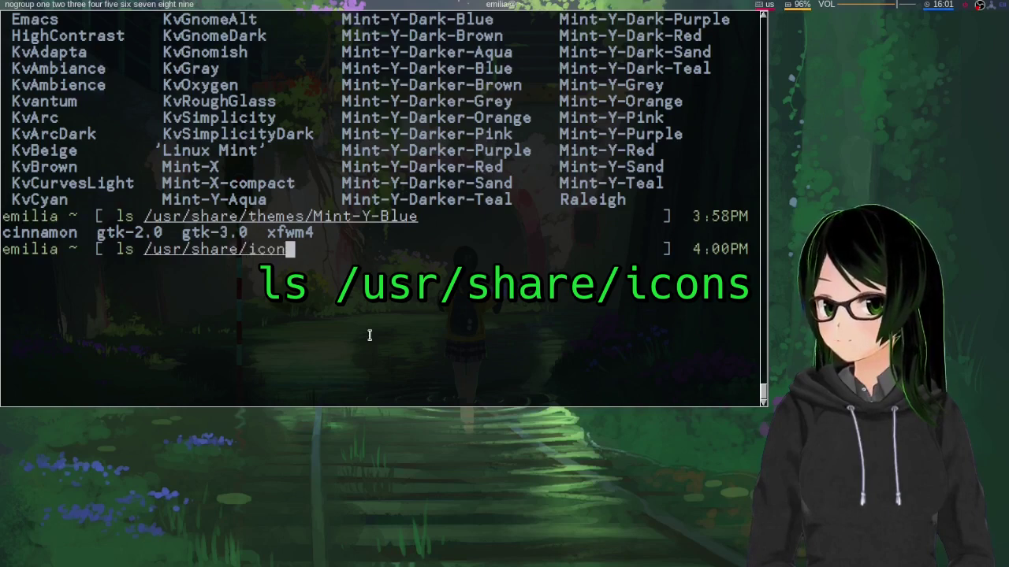
type("s")
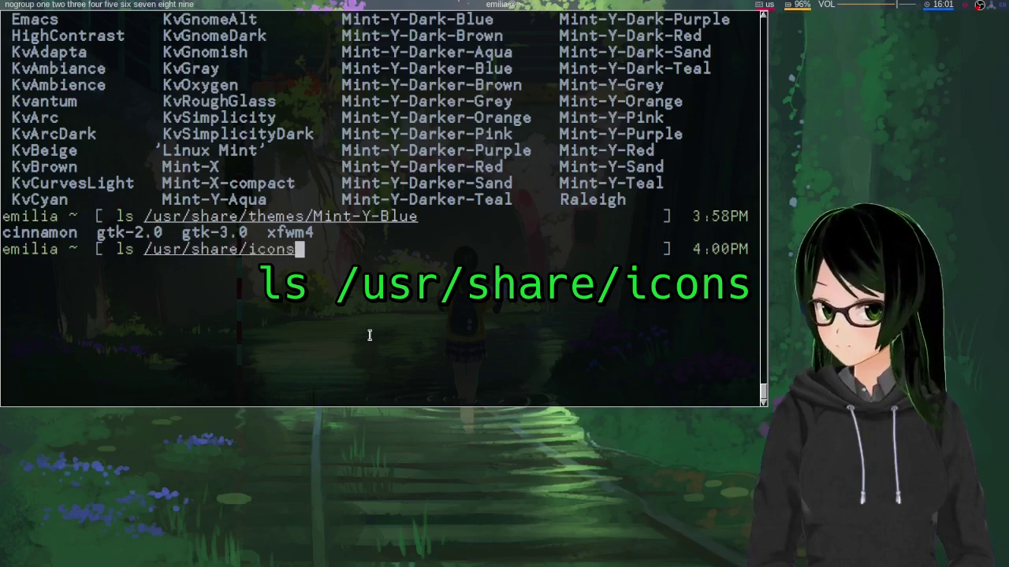
key("Return")
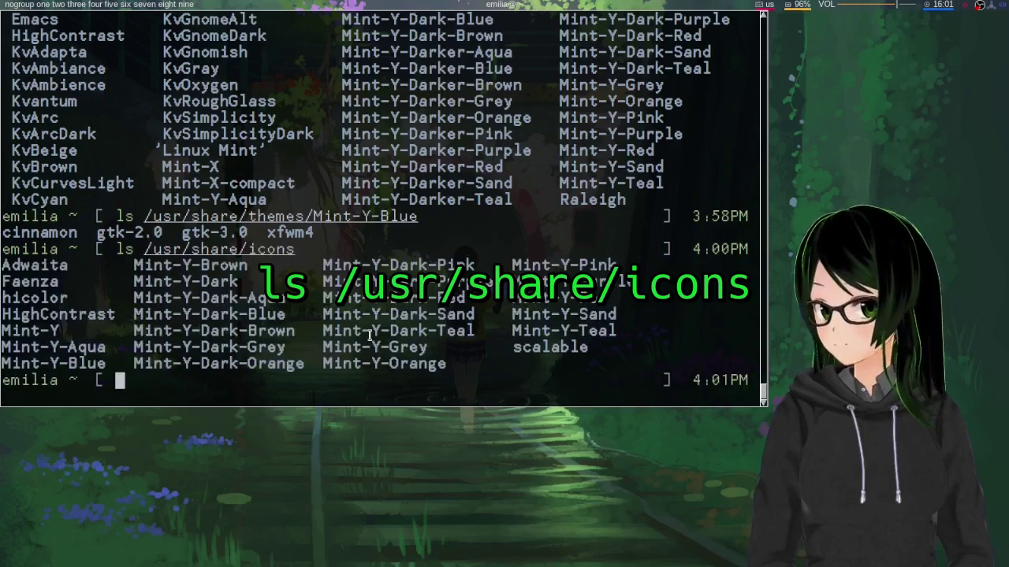
Step: Highlight the Adwaita and Faenza entries in the icon theme list, and clear the selection
double_click(3, 265)
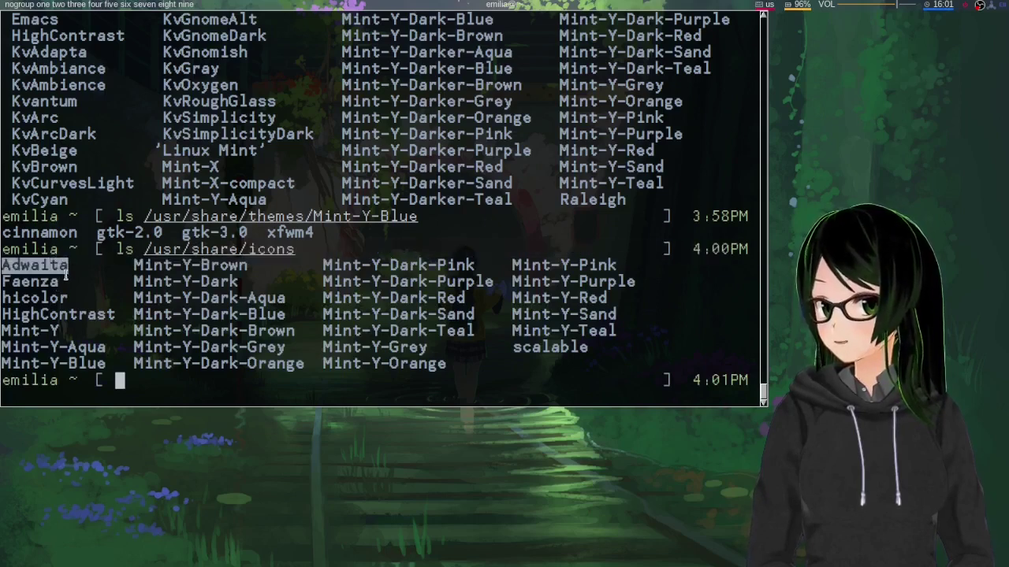
left_click_drag(59, 281, 4, 281)
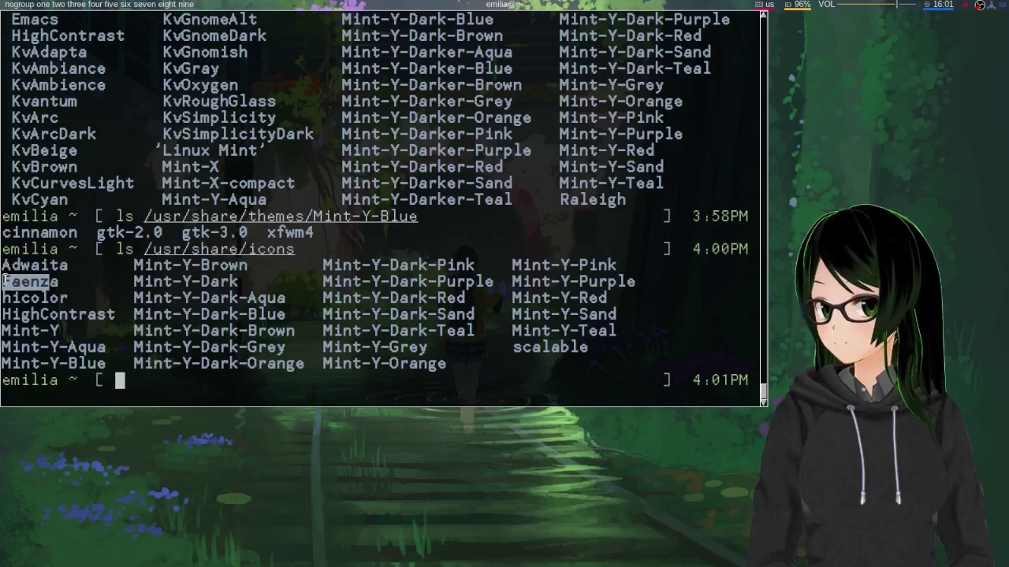
left_click(4, 280)
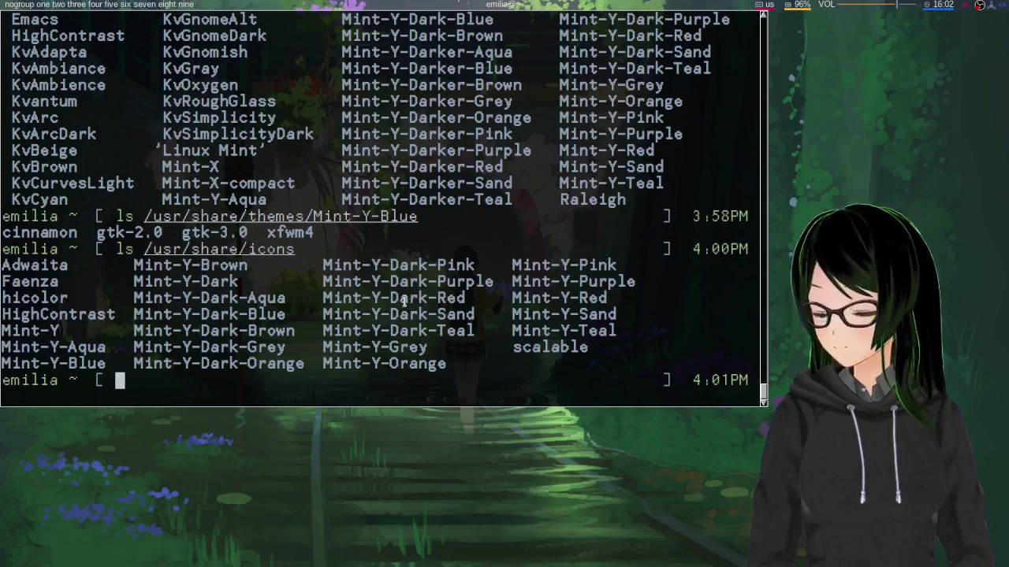
Step: Clear the terminal, open ~/.config/gtk-3.0/settings.ini in vim, and point out its [Settings] header
key("ctrl+l")
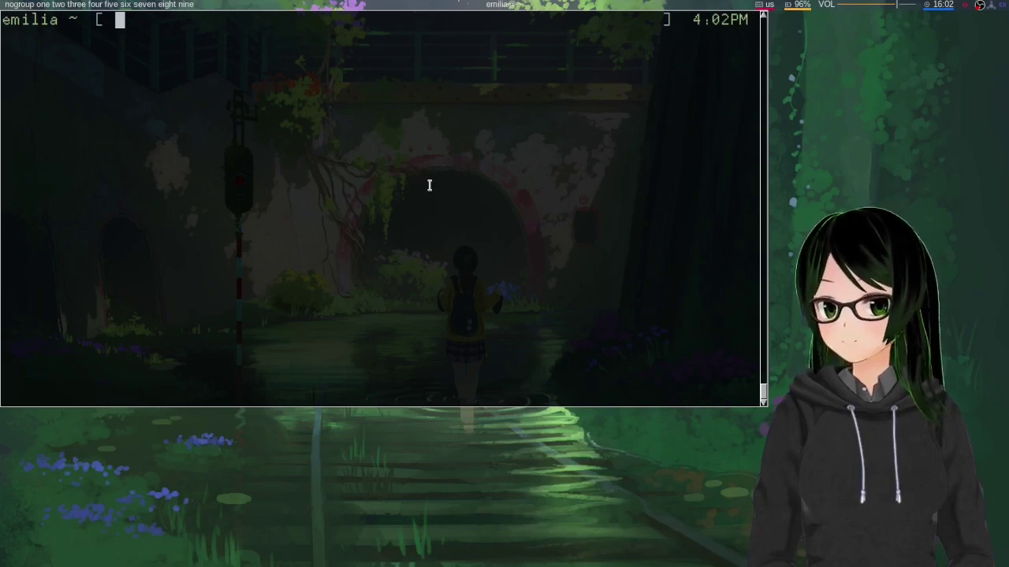
type("vim ")
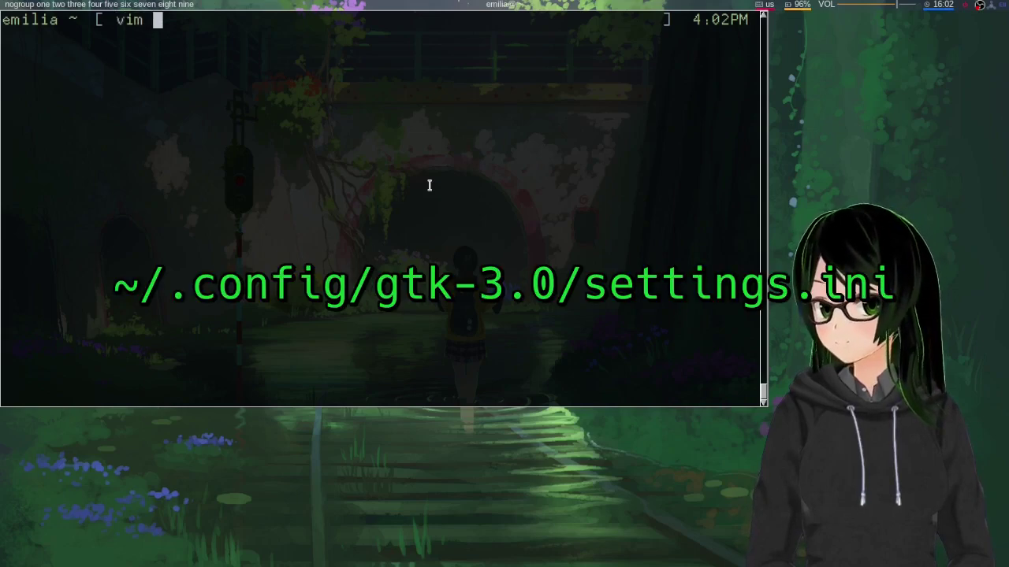
type("~/")
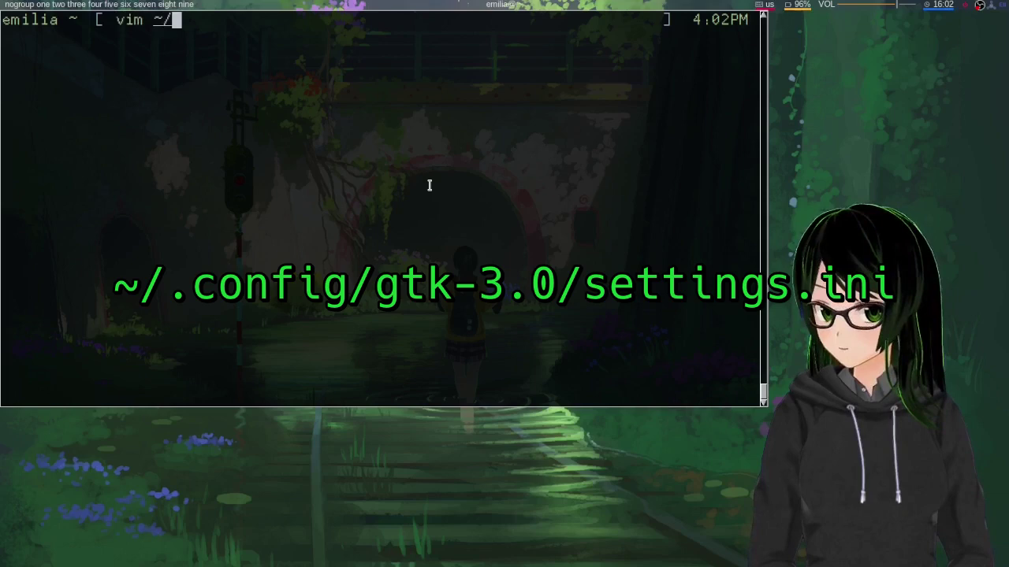
type(".")
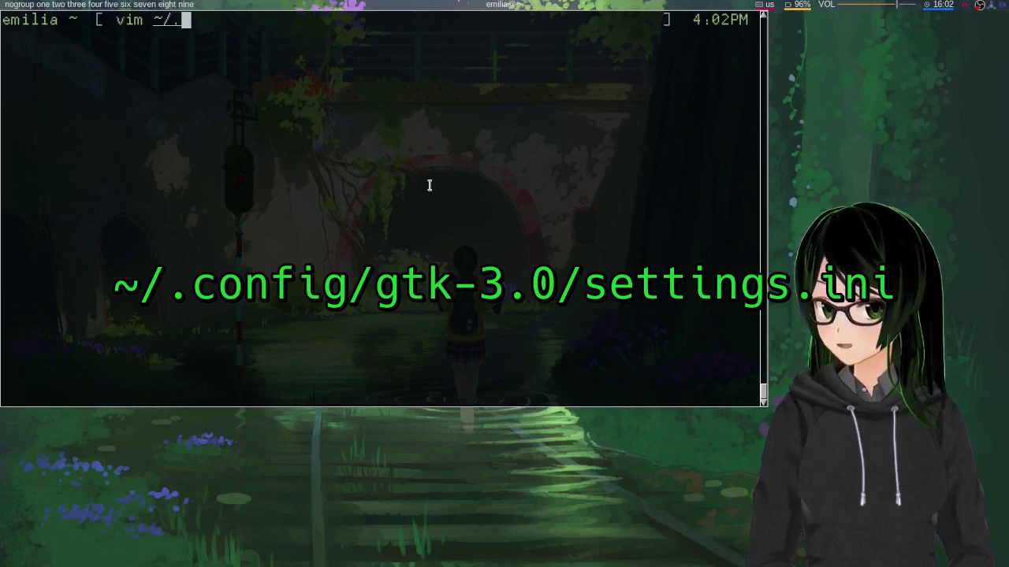
type("config")
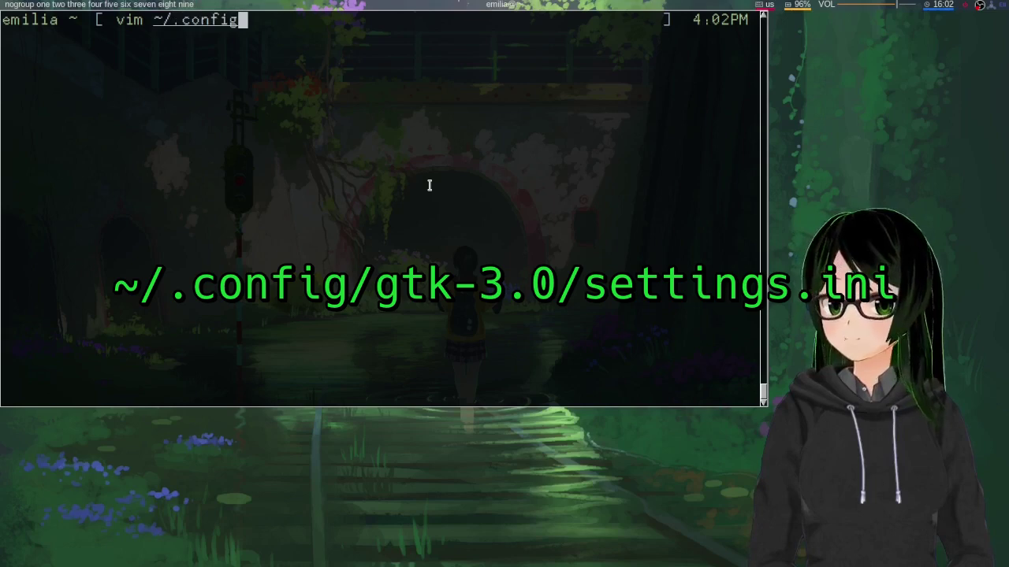
type("/")
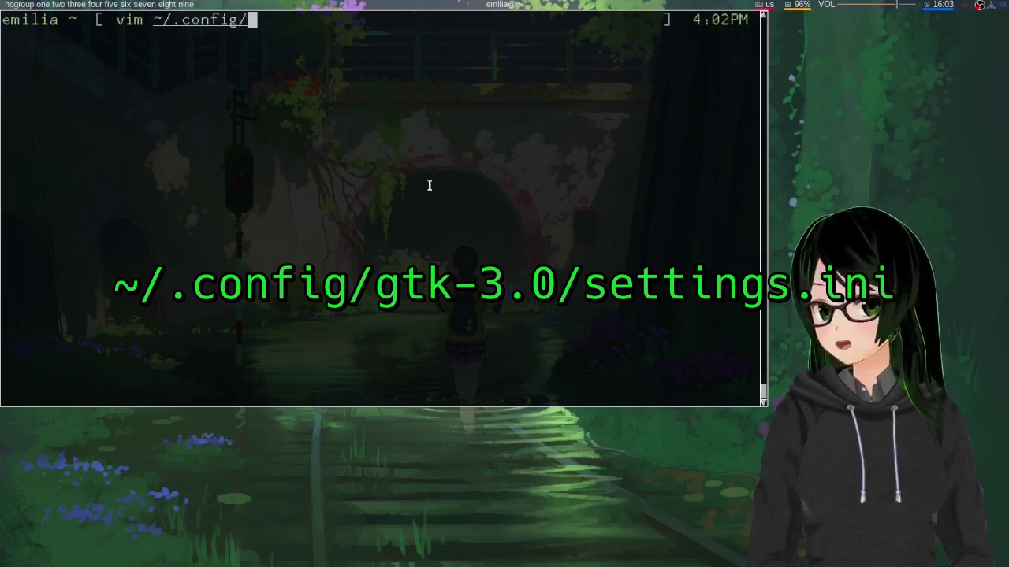
type("gtk-3.0/")
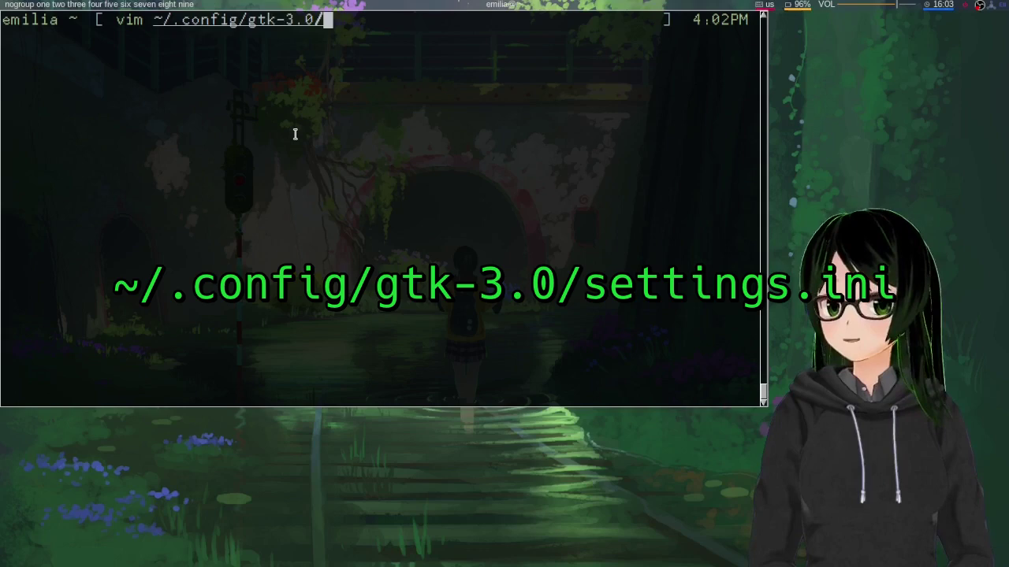
type("settings.ini")
key("Return")
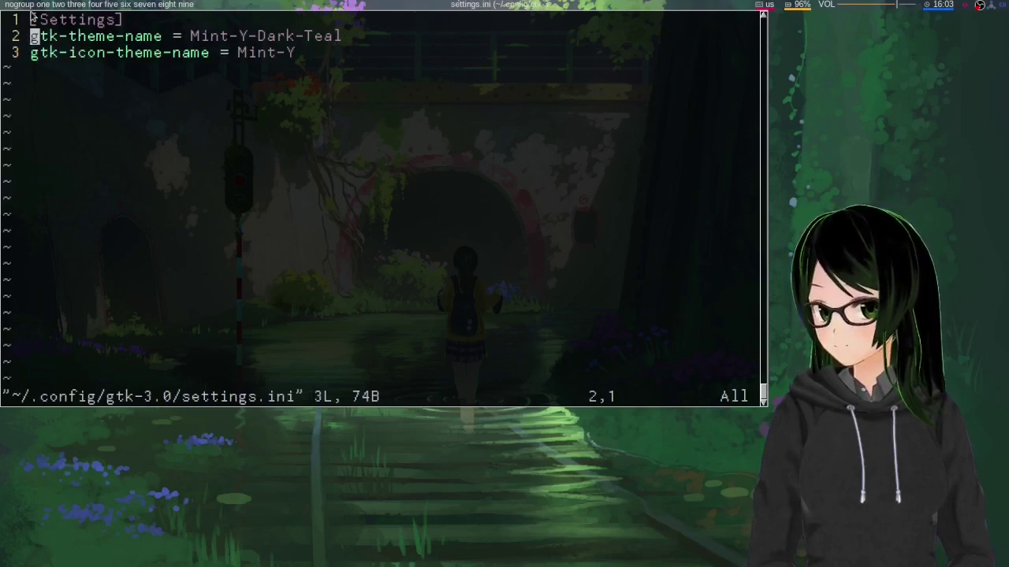
left_click_drag(30, 16, 128, 16)
left_click(128, 16)
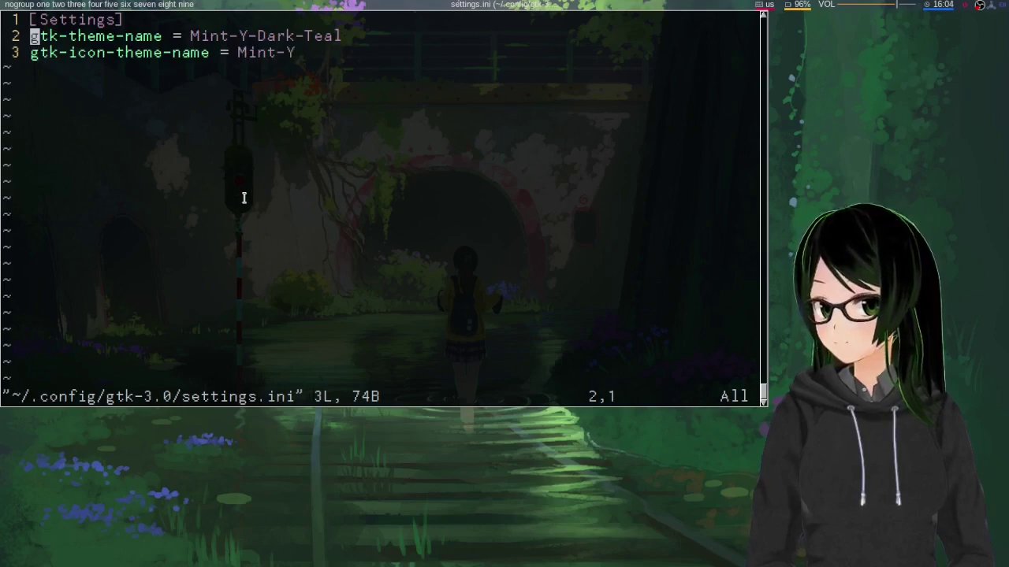
Step: Suspend vim and list the contents of /usr/share/icons to look up the available icon theme names
key("ctrl+z")
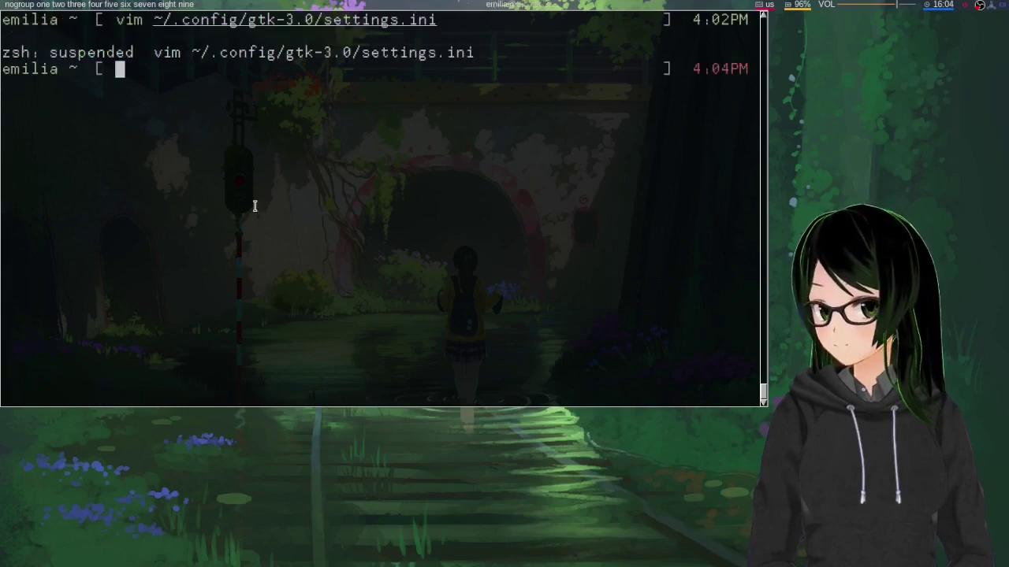
type("ls /usr/share")
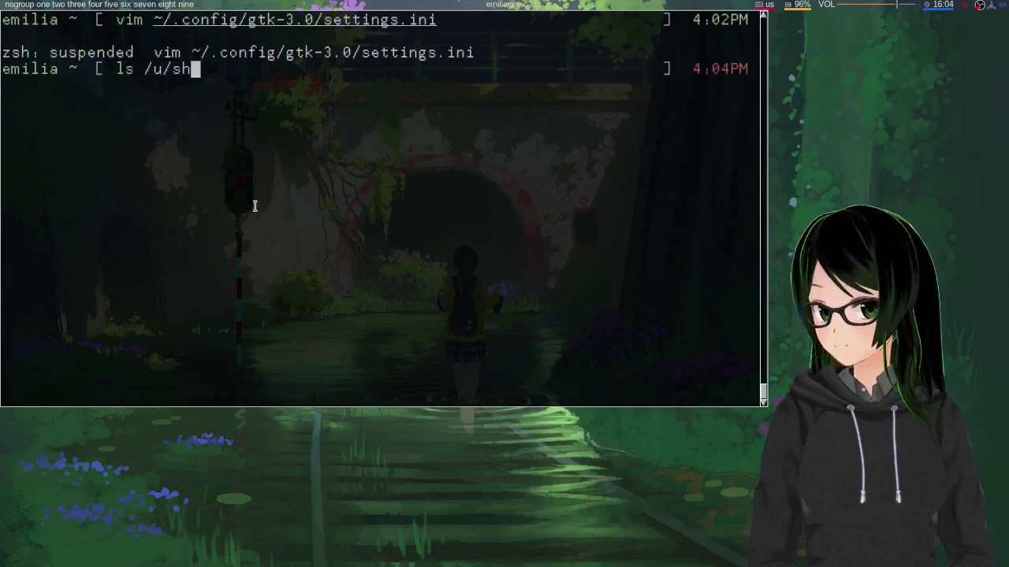
type("/i")
key("Tab")
key("Return")
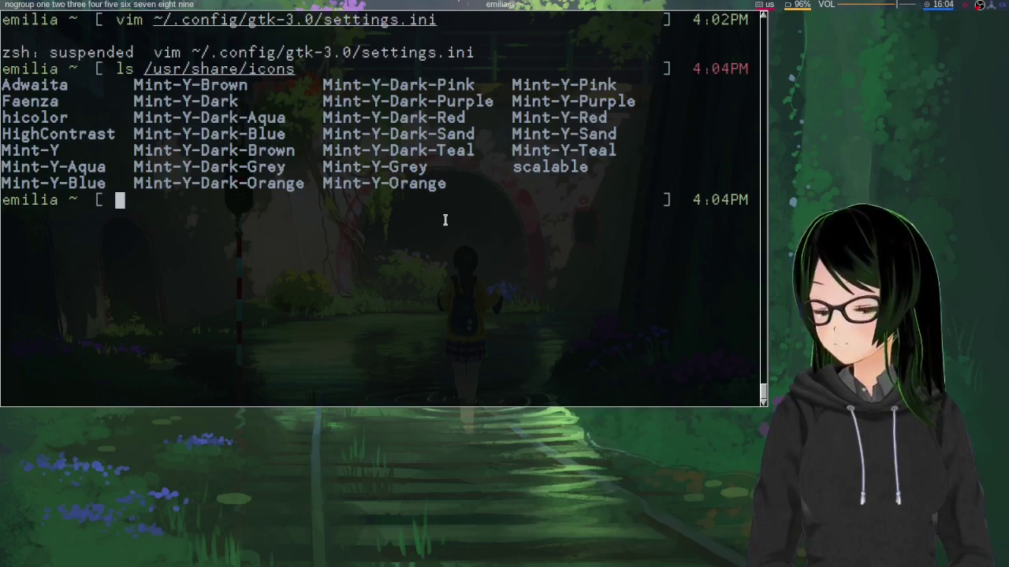
Step: Resume vim, save settings.ini with gtk-icon-theme-name set to Mint-Y-Red, and check the folder icons in the file manager
type("%1")
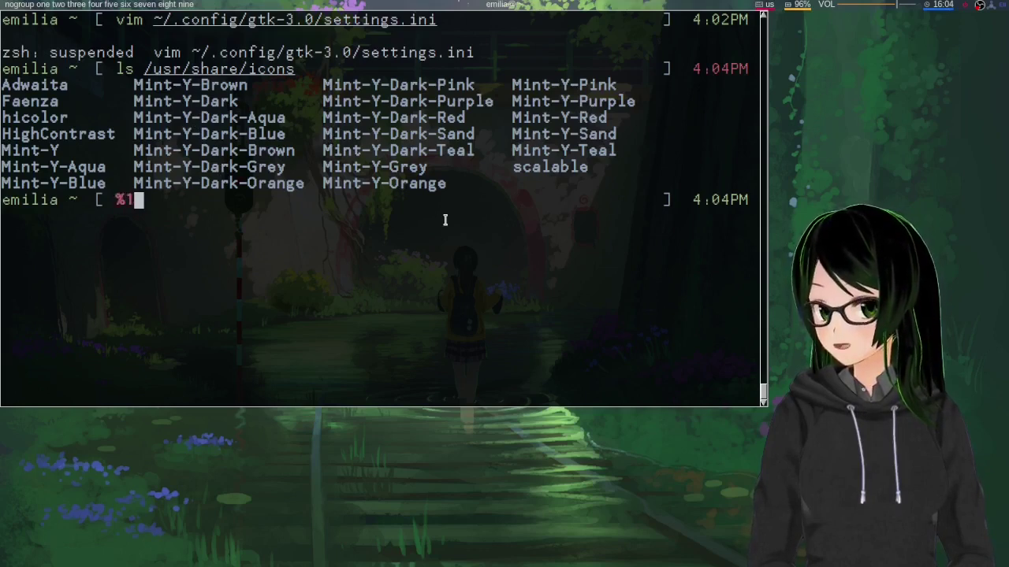
key("Return")
key("j")
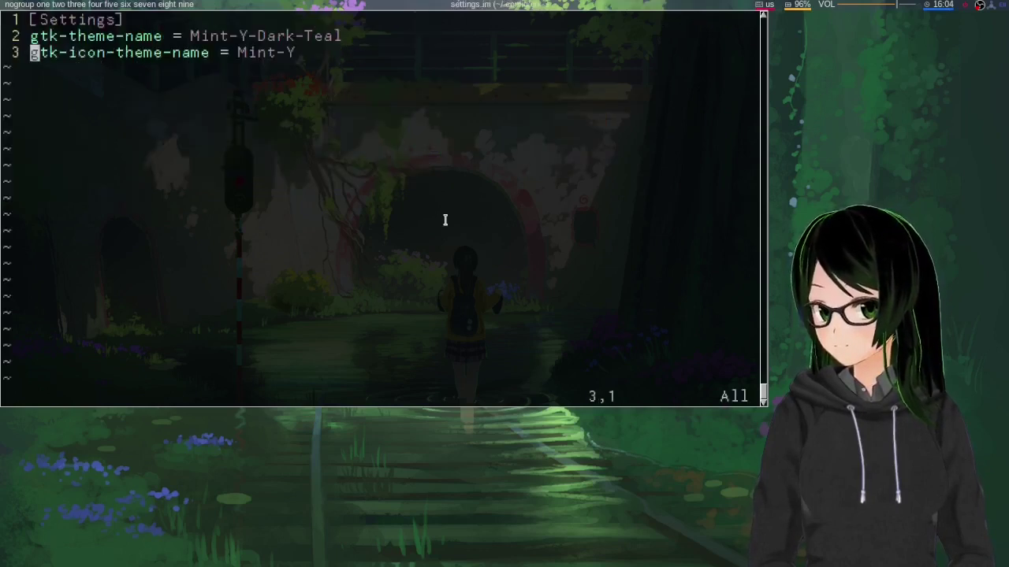
key("shift+a")
type("-Red")
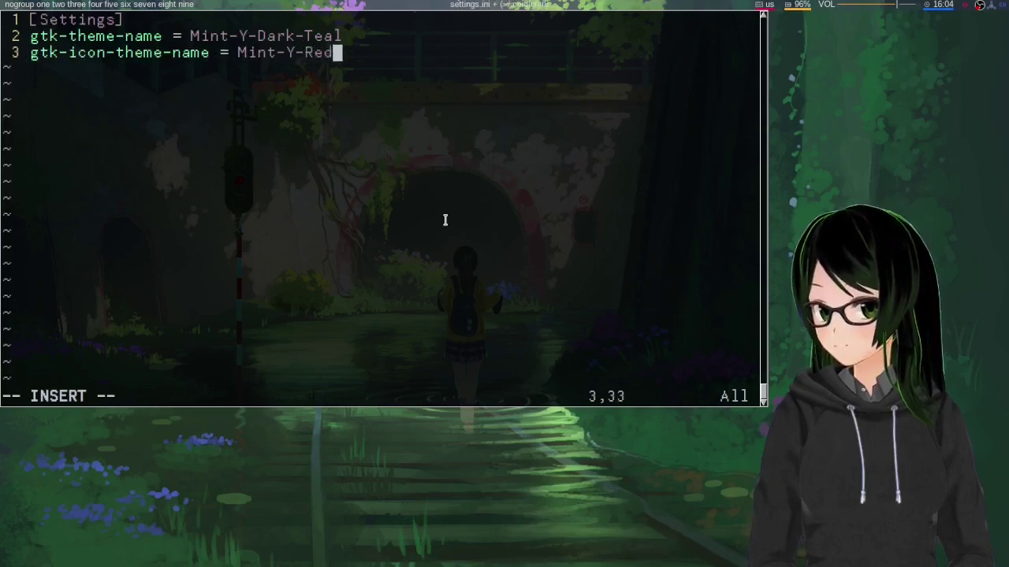
key("Escape")
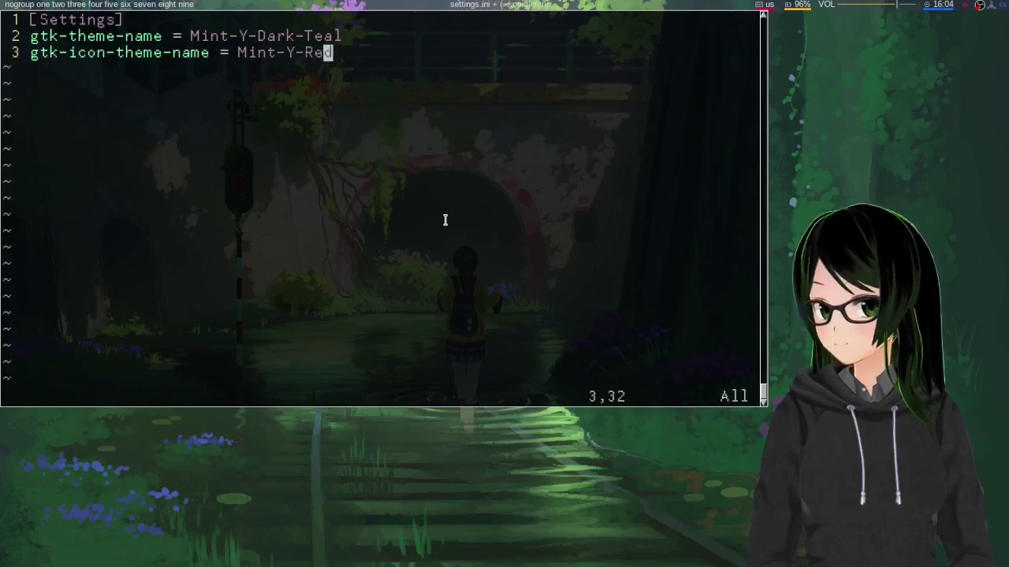
type(":w")
key("Return")
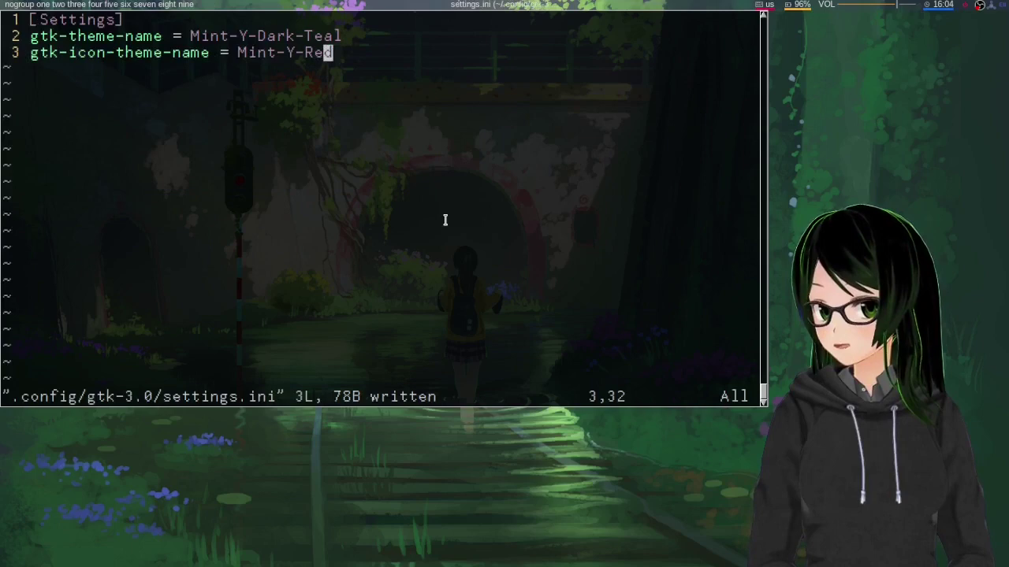
key("super+e")
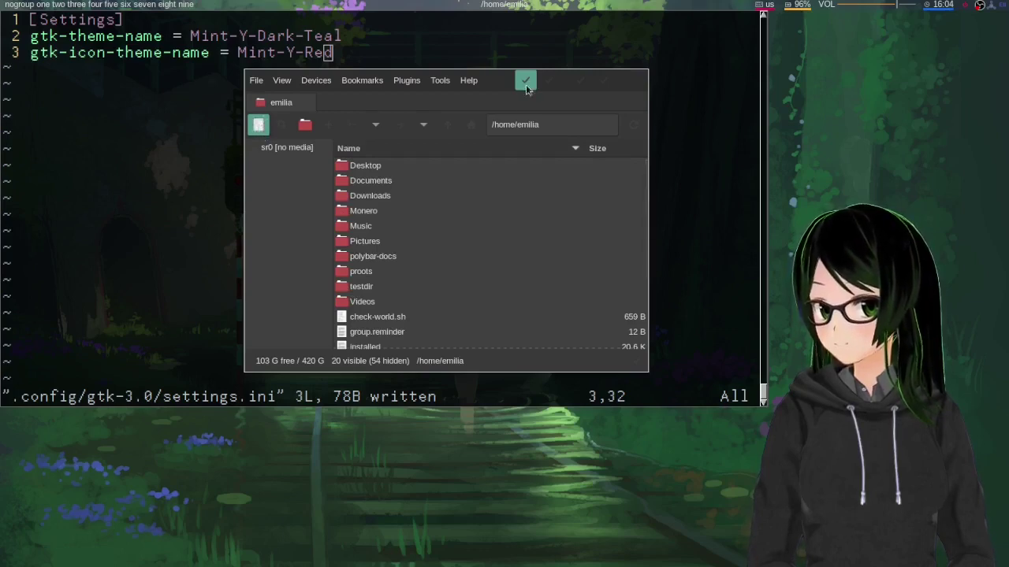
key("ctrl+q")
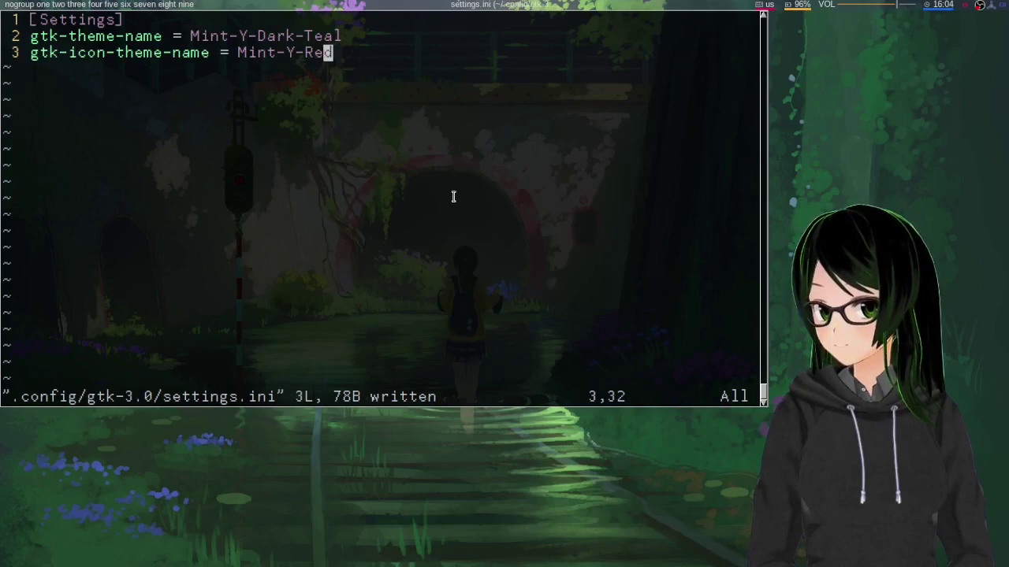
Step: Save settings.ini with gtk-theme-name set to Mint-Y-Dark-Red, and check the theme colours in the file manager
key("k")
type("ciw")
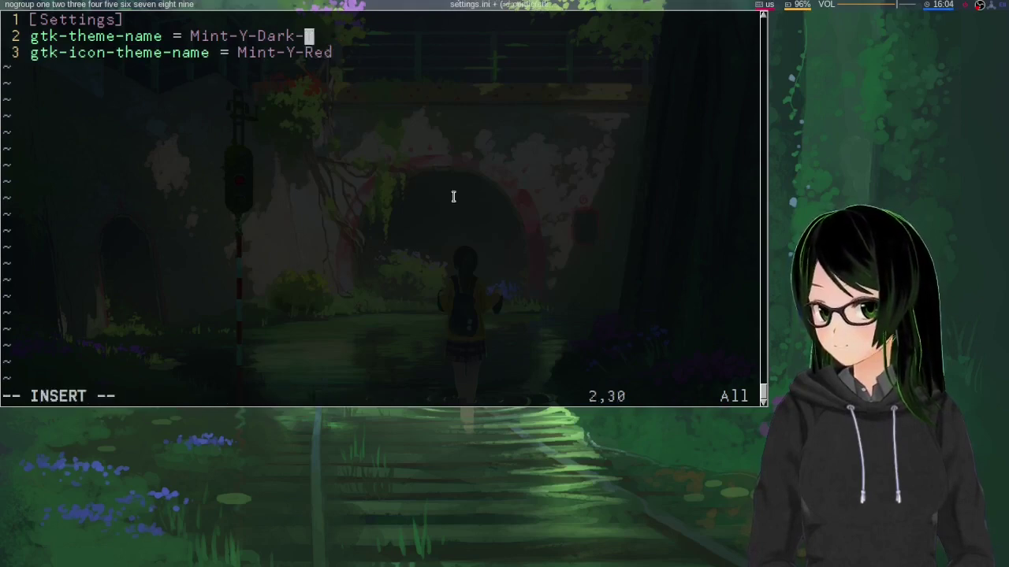
type("Red")
key("Escape")
type(":w")
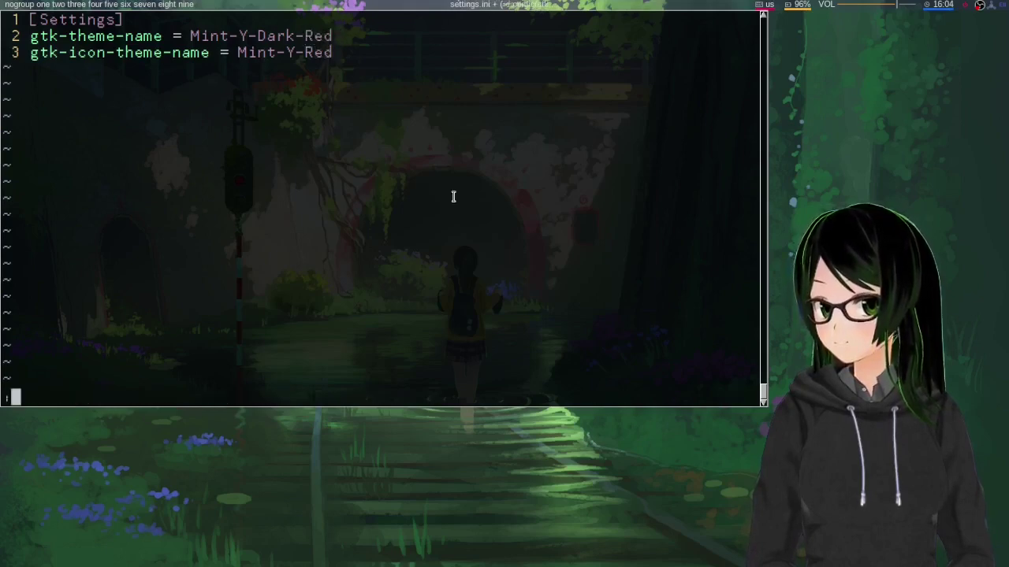
key("Return")
key("super+e")
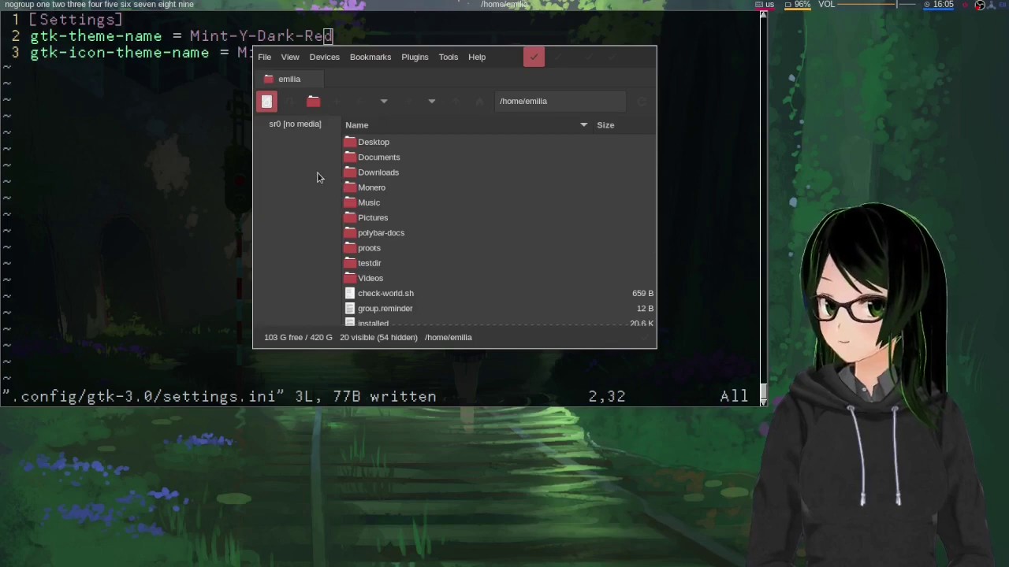
key("ctrl+q")
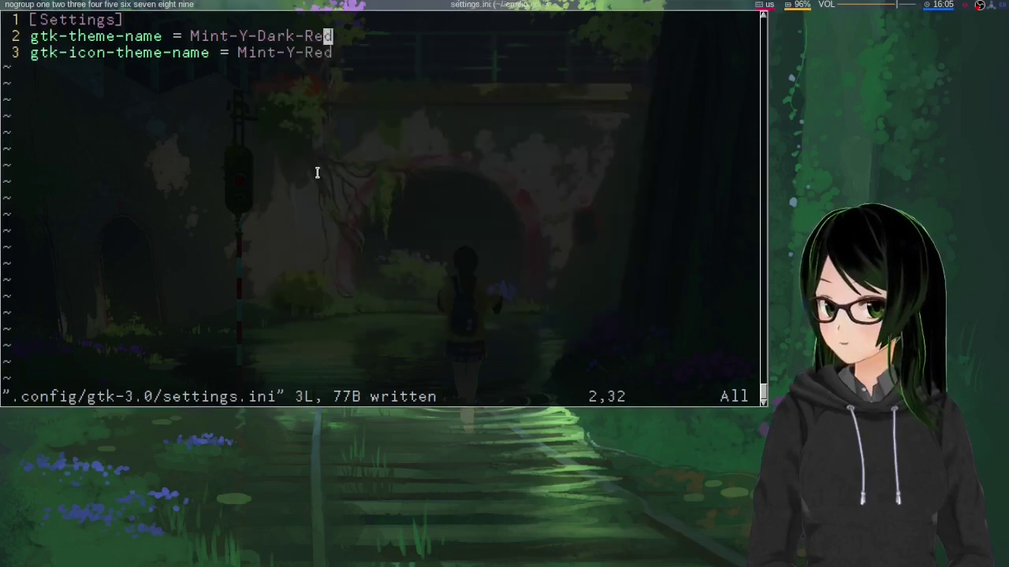
Step: Undo both theme name edits in settings.ini, save and quit vim, and clear the terminal
key("u")
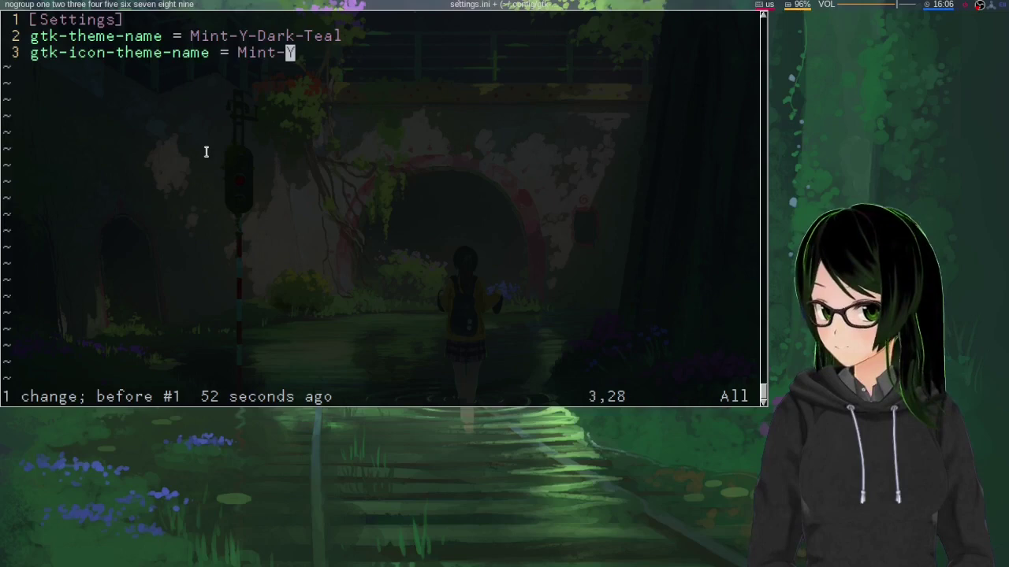
type(":wq")
key("Return")
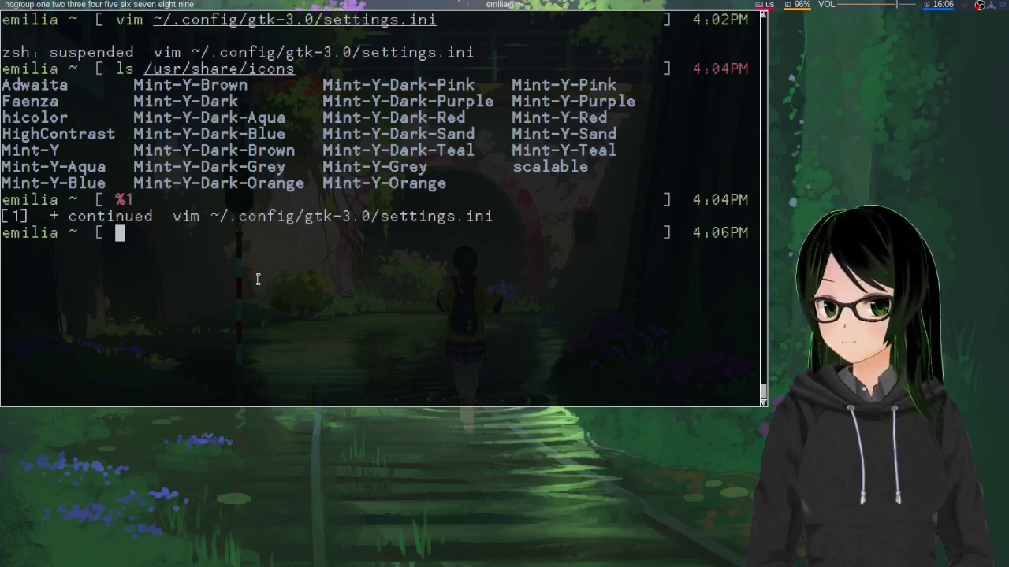
key("ctrl+l")
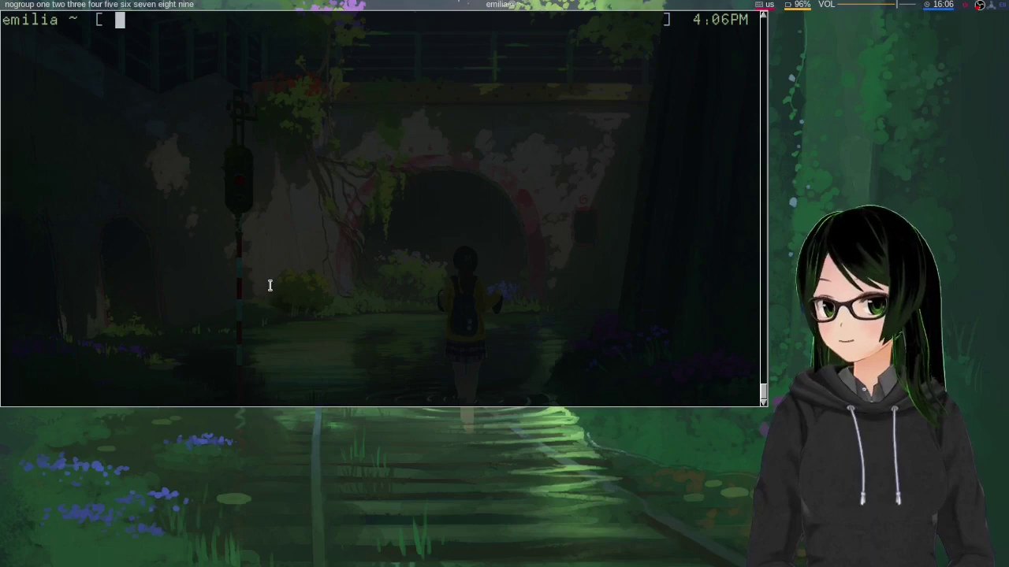
Step: Open ~/.gtkrc-2.0 in vim and move the cursor to the theme name Raleigh in the include path
type("vim")
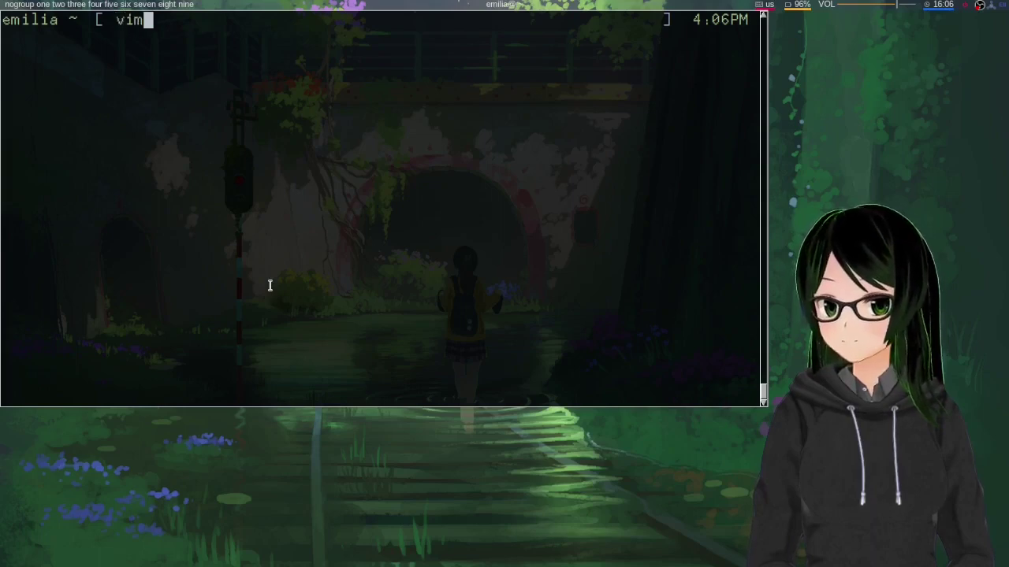
type(" ~/")
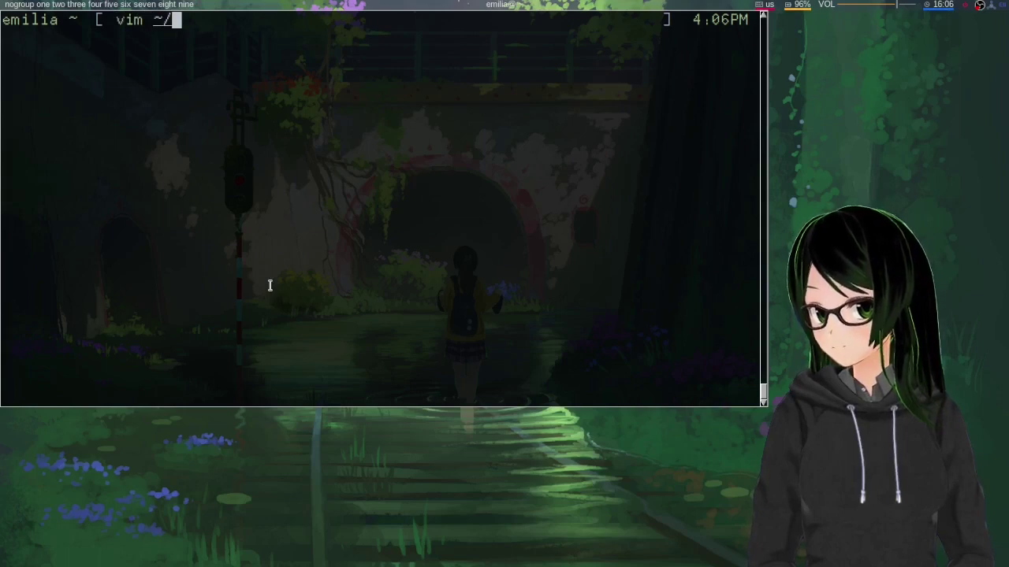
type(".gtkr")
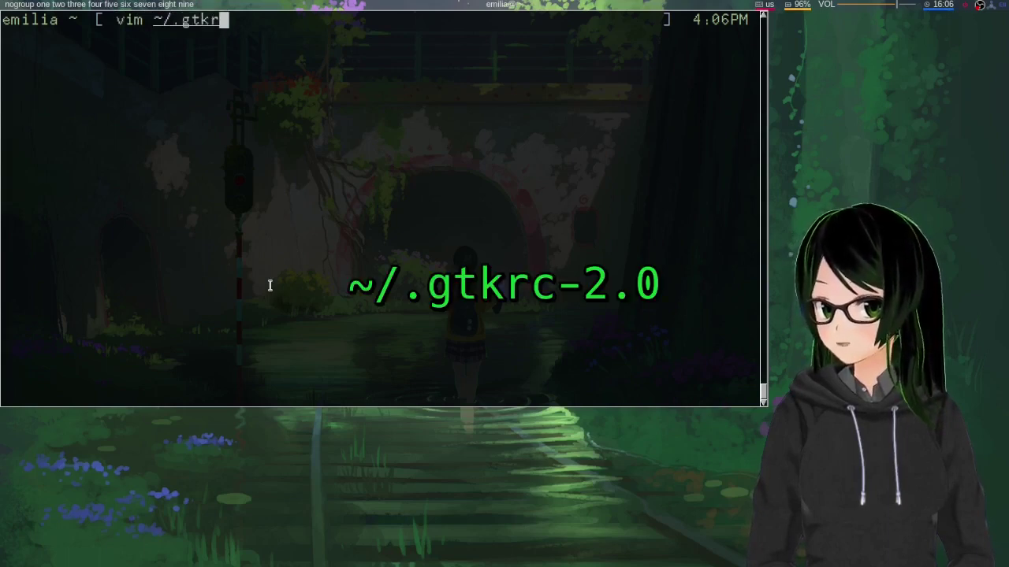
key("Tab")
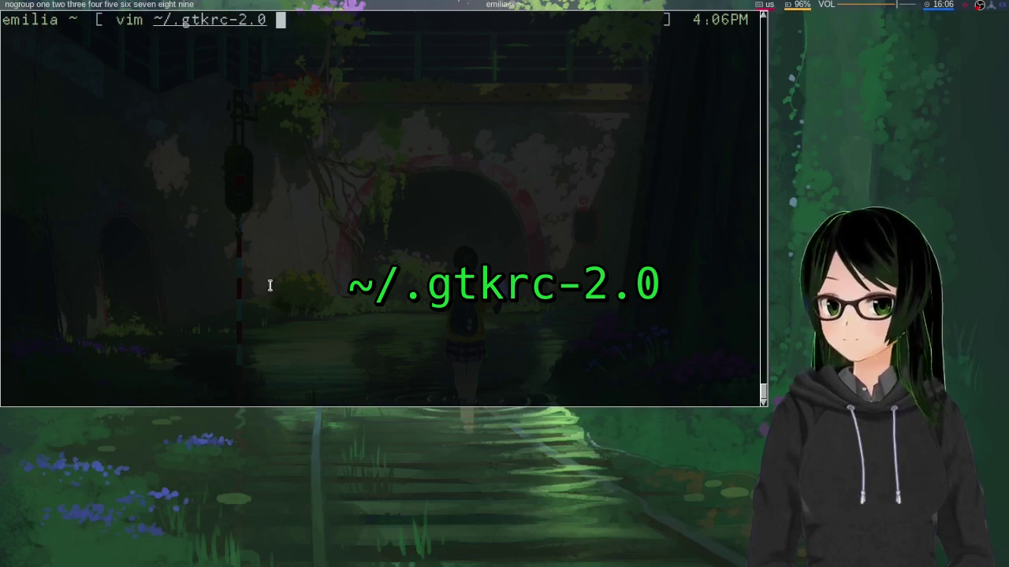
key("Return")
key("l")
key("l")
key("l")
key("l")
key("l")
key("l")
key("l")
key("l")
key("l")
key("l")
key("l")
key("l")
key("l")
key("l")
key("l")
key("l")
key("l")
key("l")
key("l")
key("l")
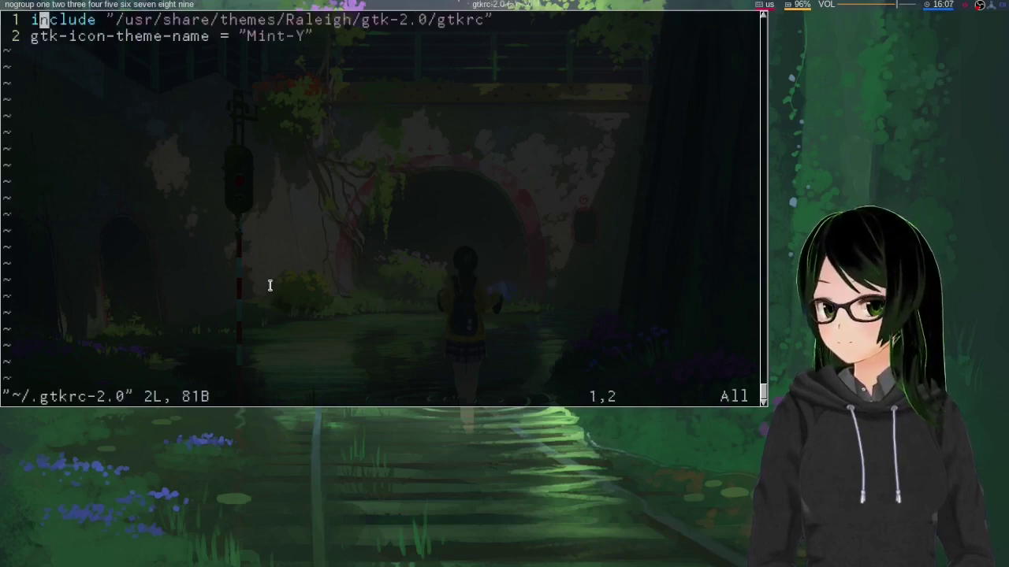
key("l")
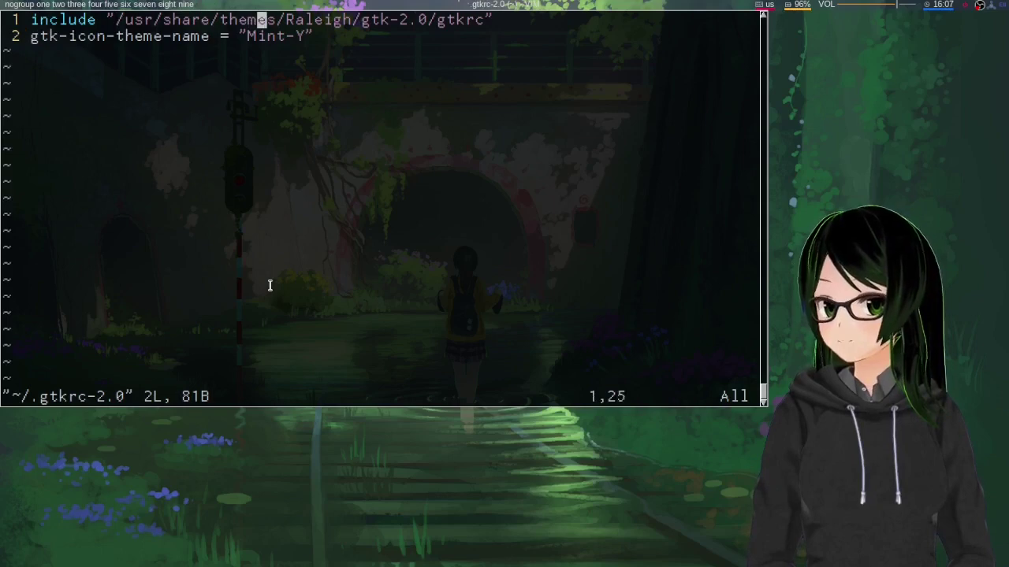
key("l")
key("l")
key("l")
key("l")
key("h")
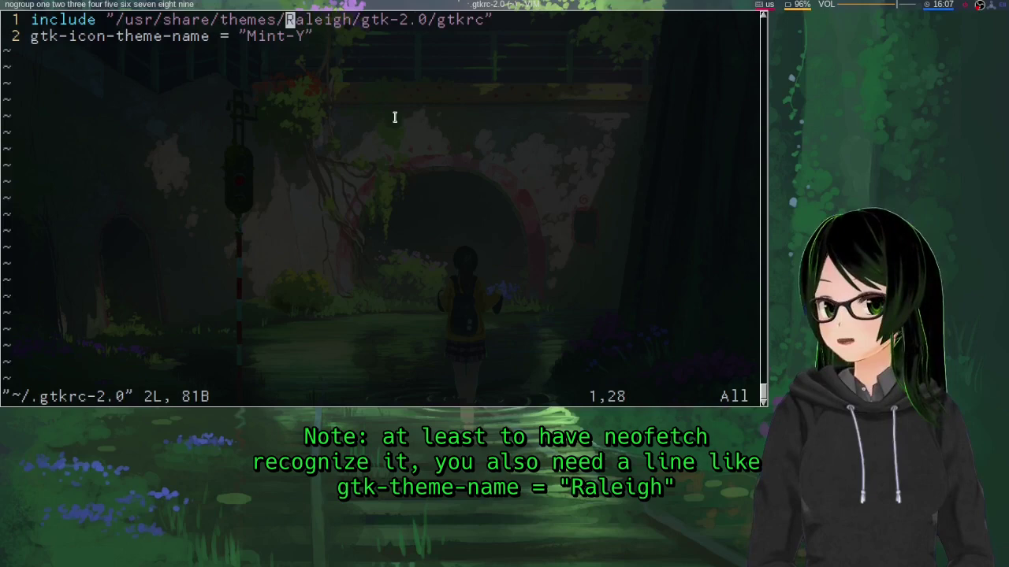
Step: Suspend vim and list the contents of /usr/share/themes/Mint-Y-Dark-Teal
key("ctrl+z")
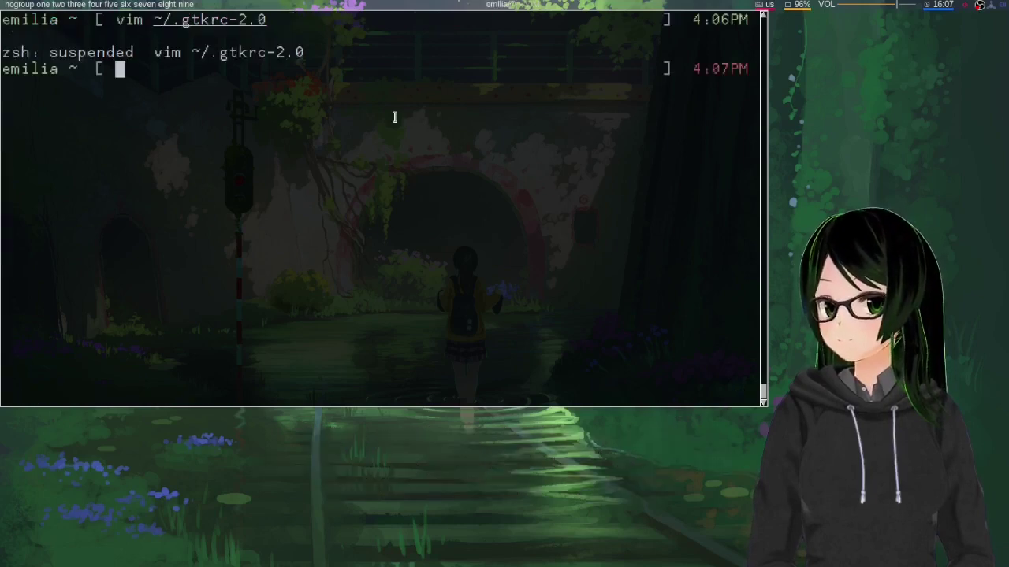
type("ls /usr/share/")
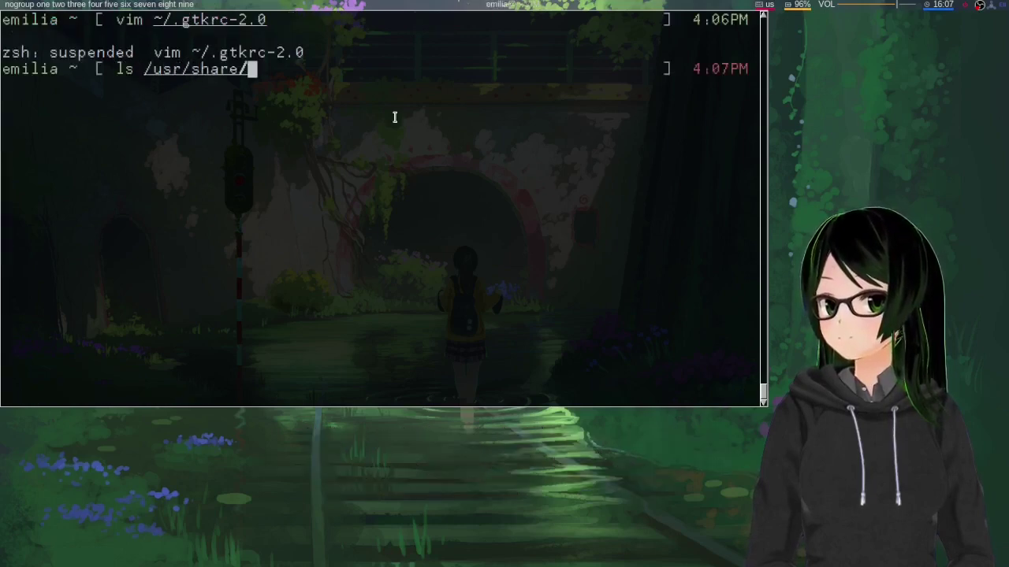
type("th")
key("Tab")
type("e")
key("Tab")
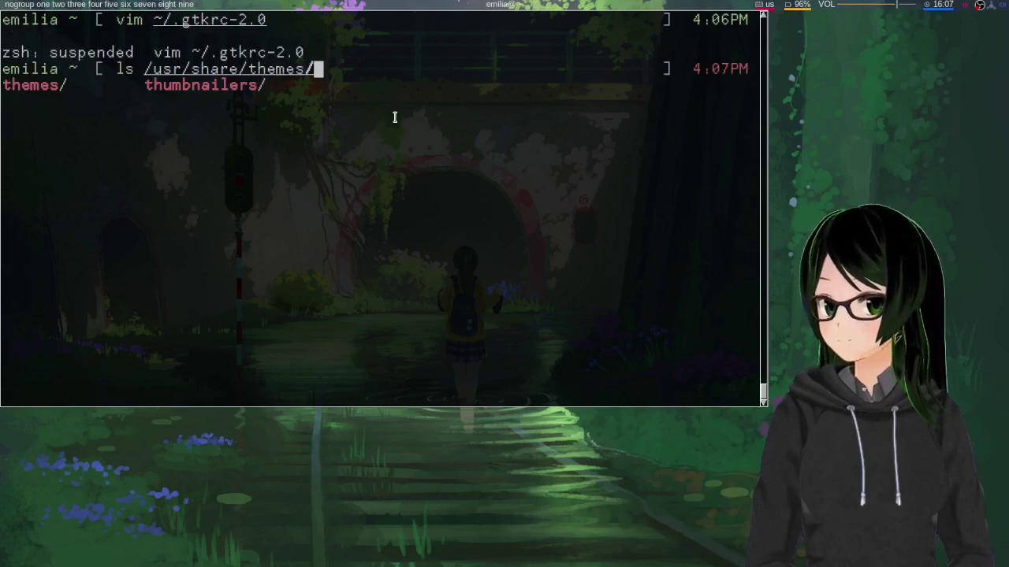
type("M-Y-D-")
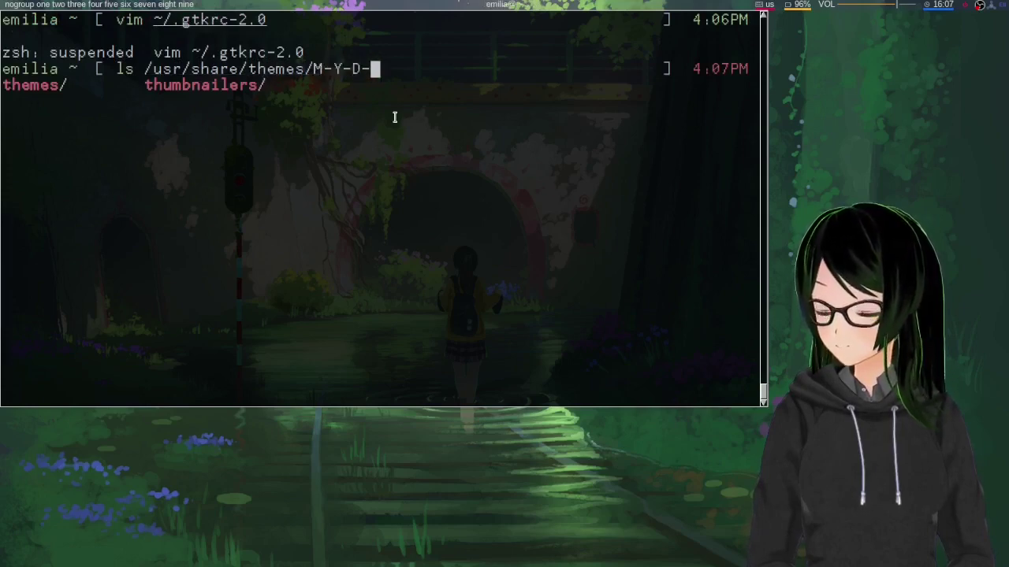
key("Tab")
key("Return")
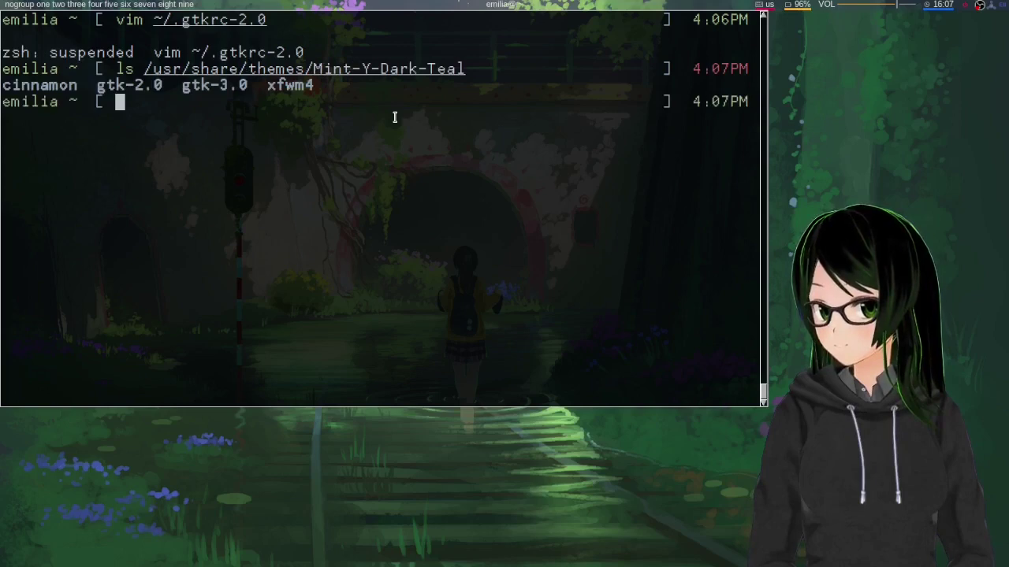
Step: List the contents of the gtk-2.0 folder inside the Mint-Y-Dark-Teal theme
key("Up")
type("/g")
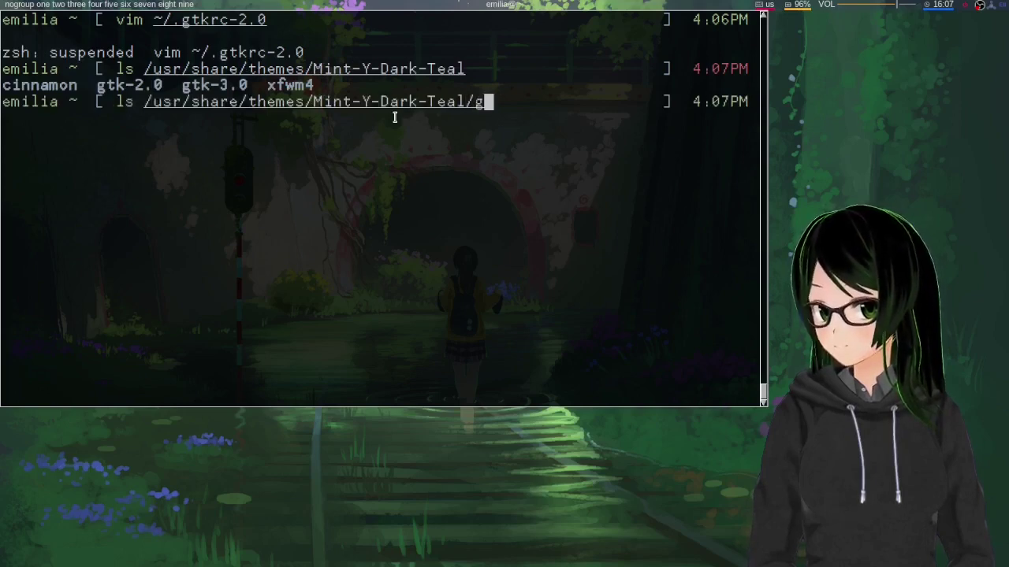
type("tk-2")
key("Tab")
key("Return")
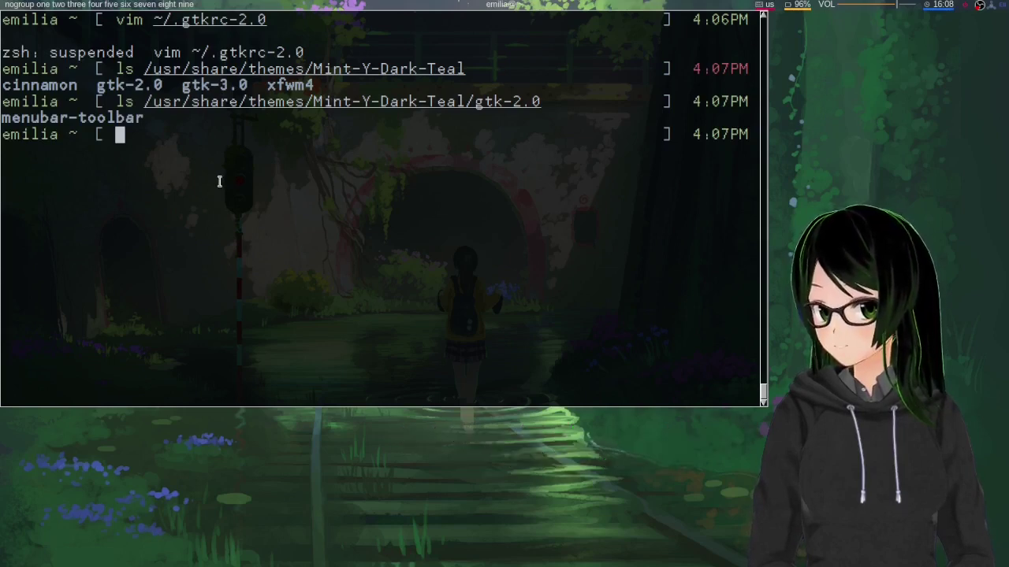
Step: Resume the suspended vim session, quit it without editing .gtkrc-2.0, and clear the terminal
type("fg")
key("Return")
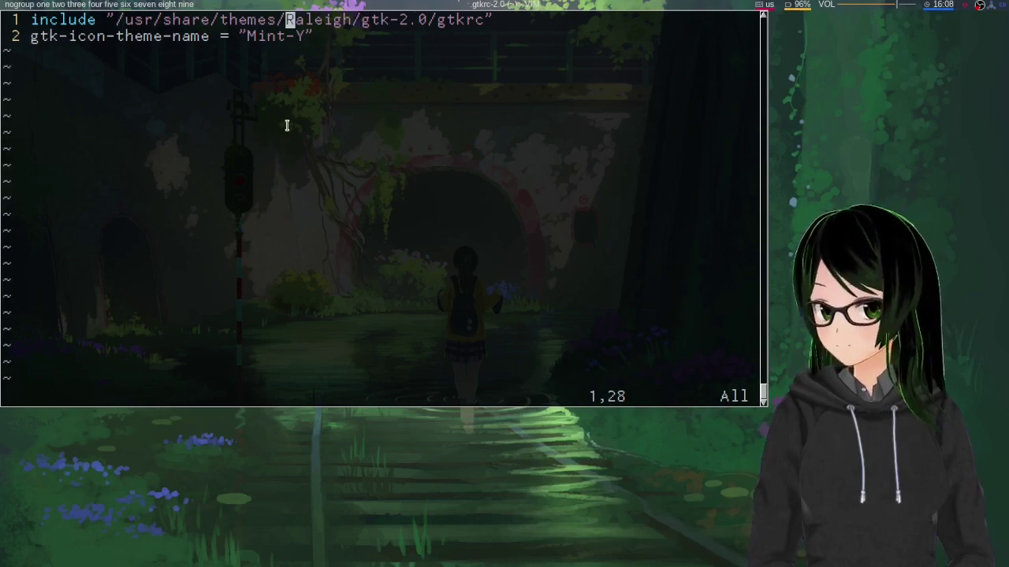
type(":q")
key("Return")
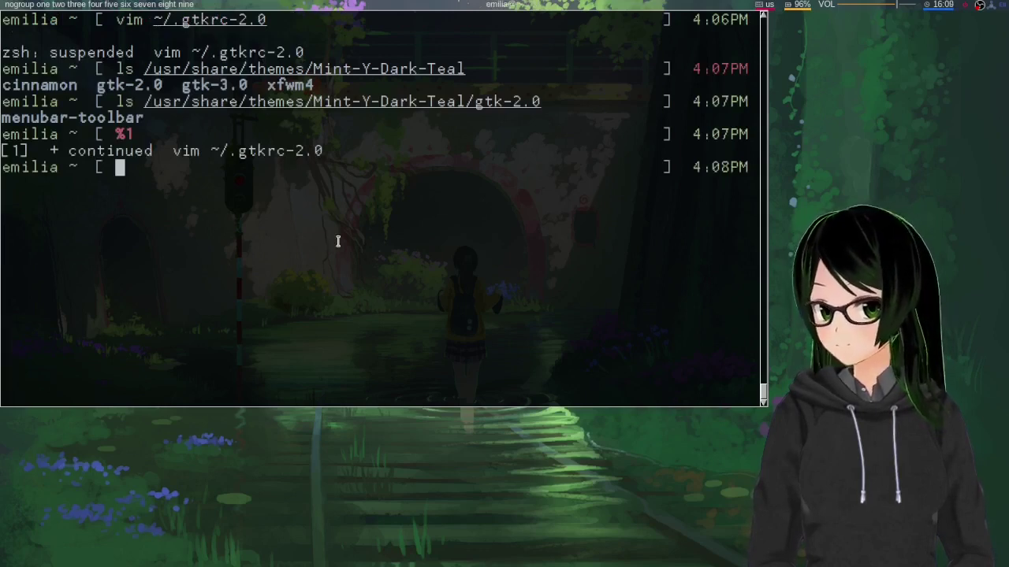
key("ctrl+l")
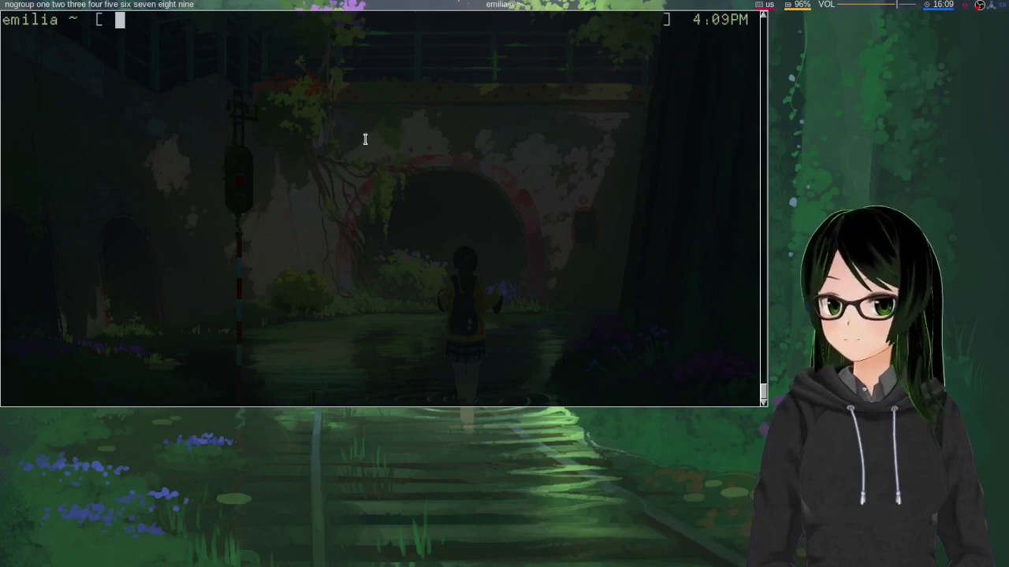
type("kvantum")
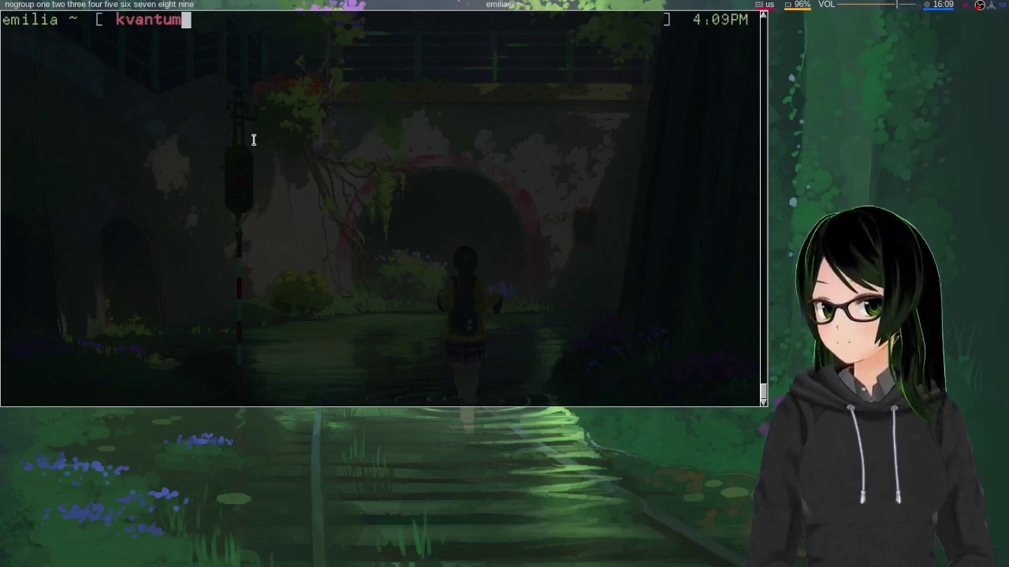
key("BackSpace")
key("BackSpace")
key("BackSpace")
key("BackSpace")
key("BackSpace")
key("BackSpace")
key("BackSpace")
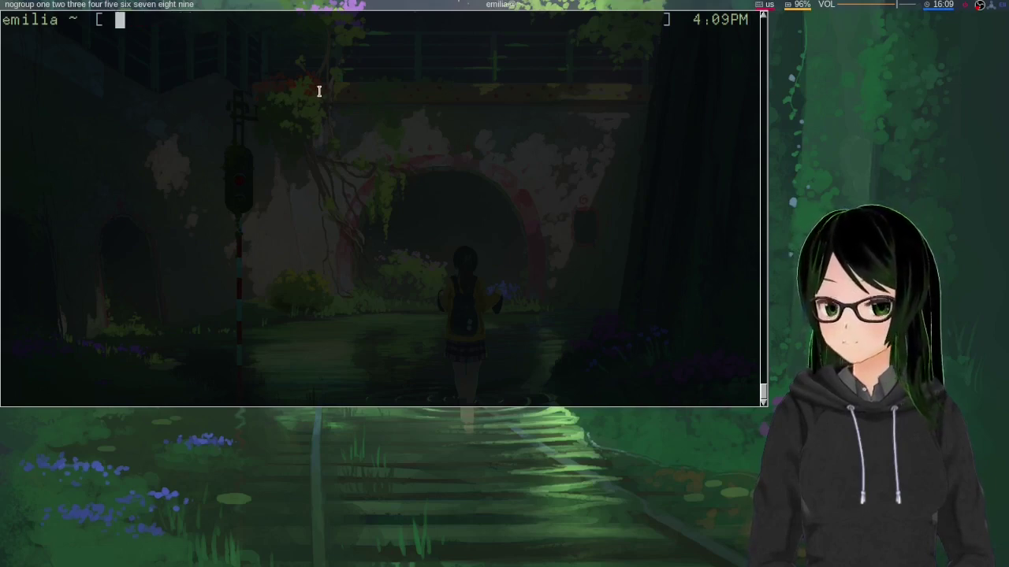
type("vim")
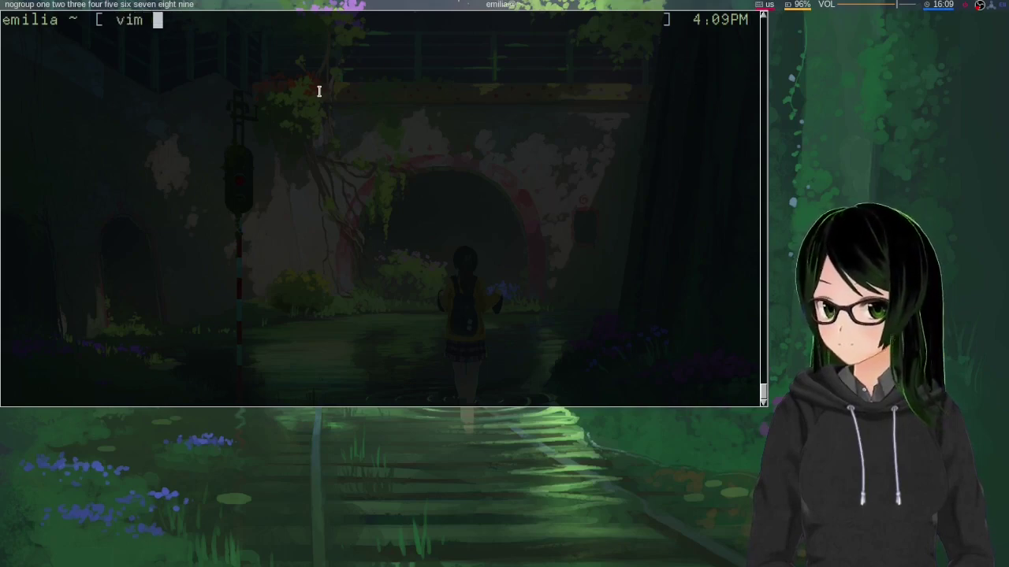
key("BackSpace")
key("BackSpace")
key("BackSpace")
key("BackSpace")
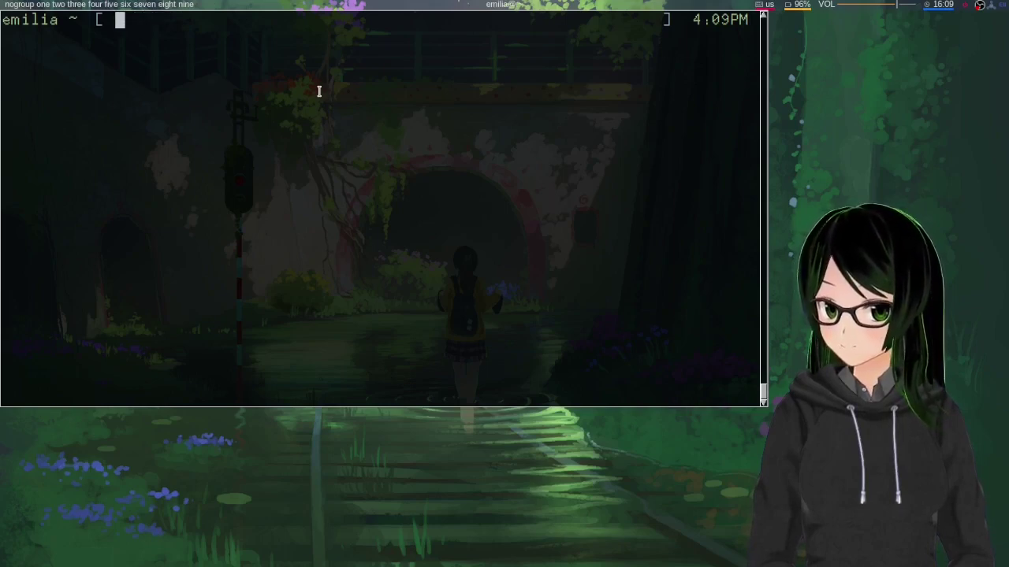
Step: Print ~/.profile in the terminal and examine the value assigned to QT_STYLE_OVERRIDE
type("cat ~/.profile")
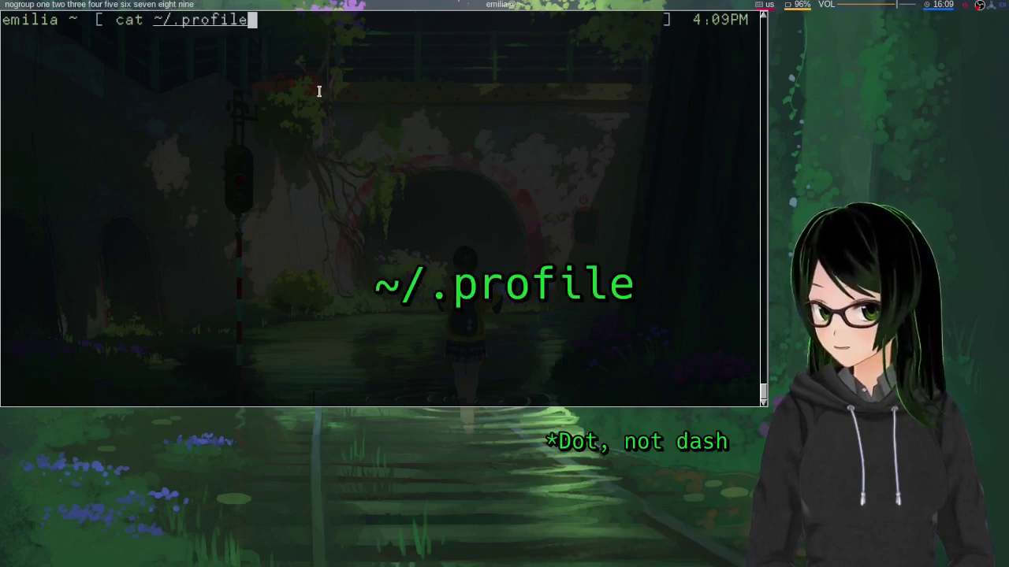
key("Return")
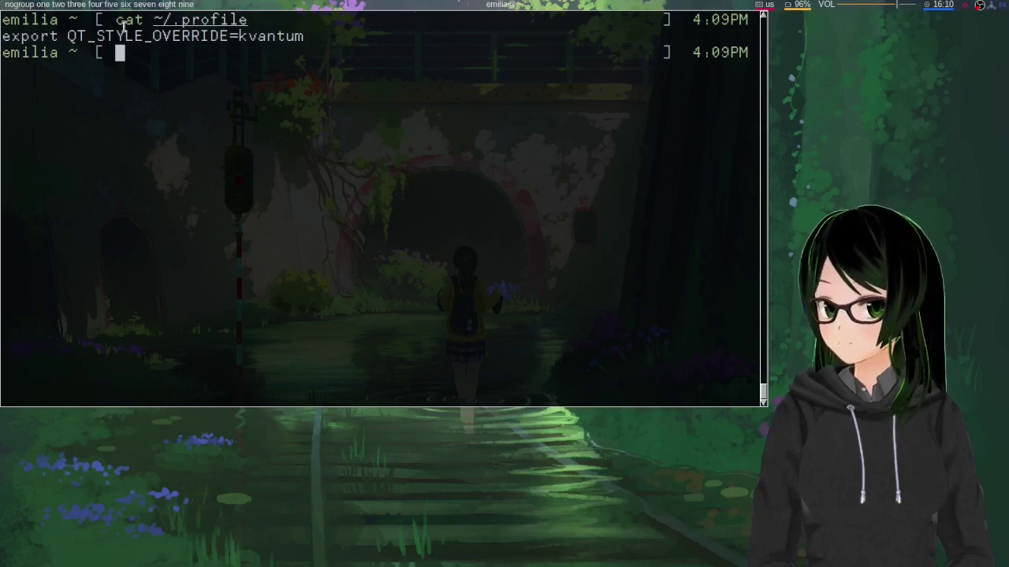
left_click_drag(238, 36, 307, 37)
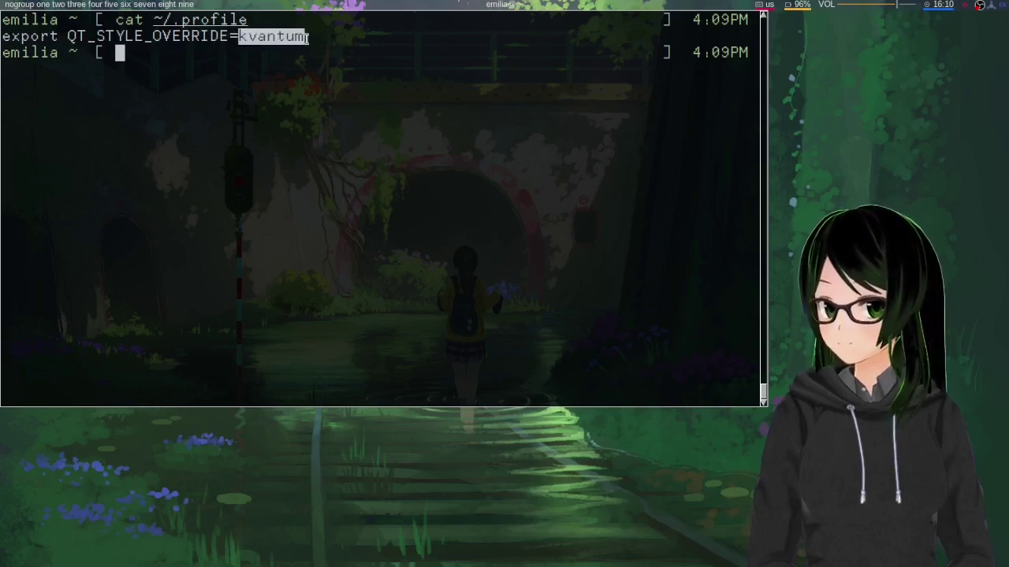
left_click(307, 37)
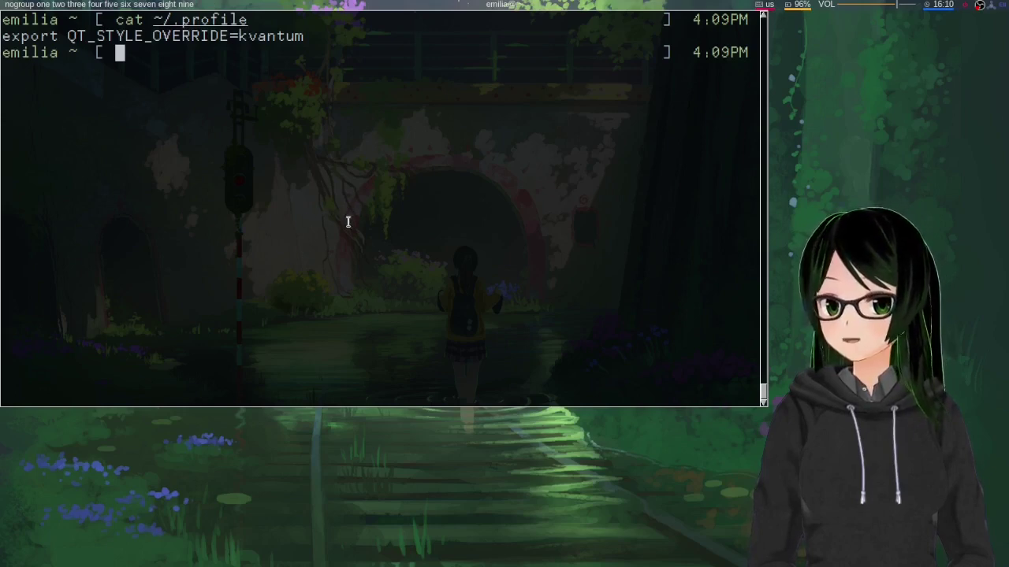
Step: Launch kvantummanager from the terminal and open its section for changing or deleting themes
type("k")
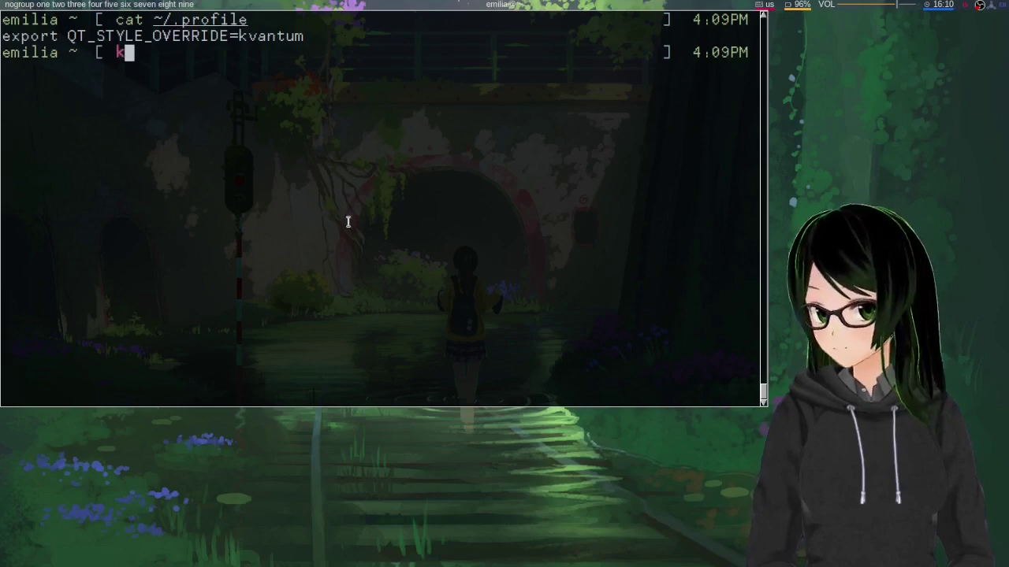
type("vantummanager")
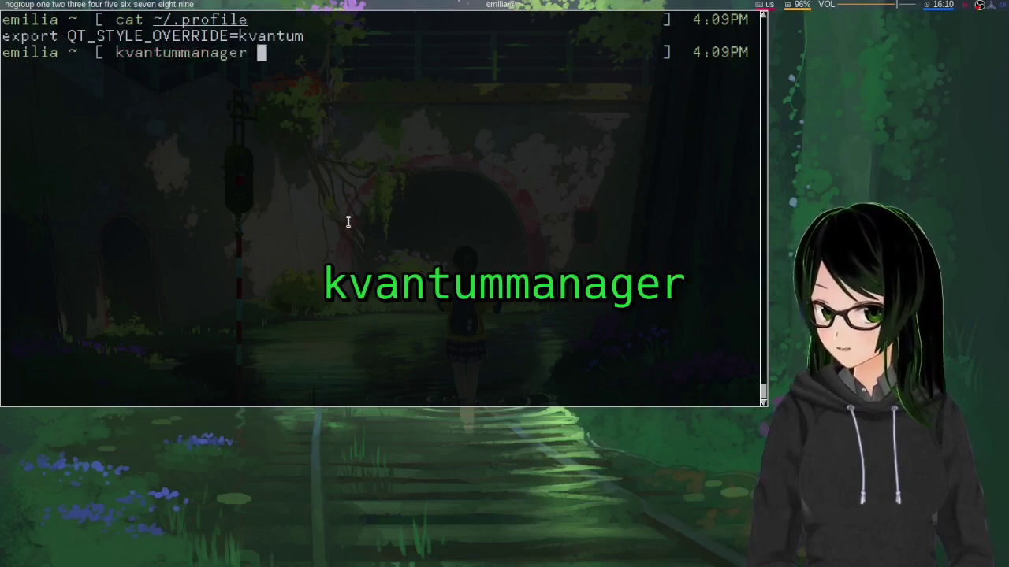
key("Return")
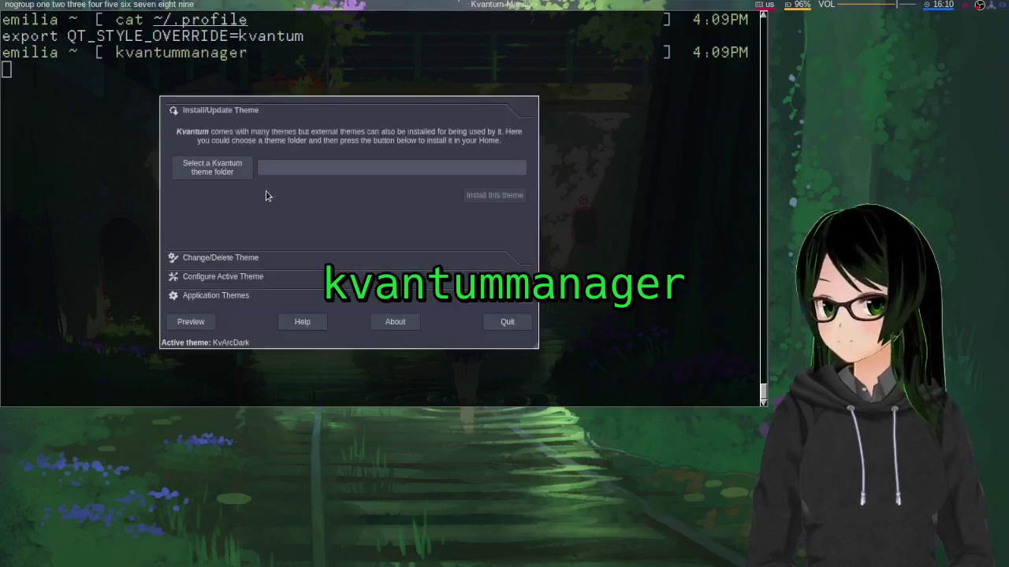
left_click(203, 258)
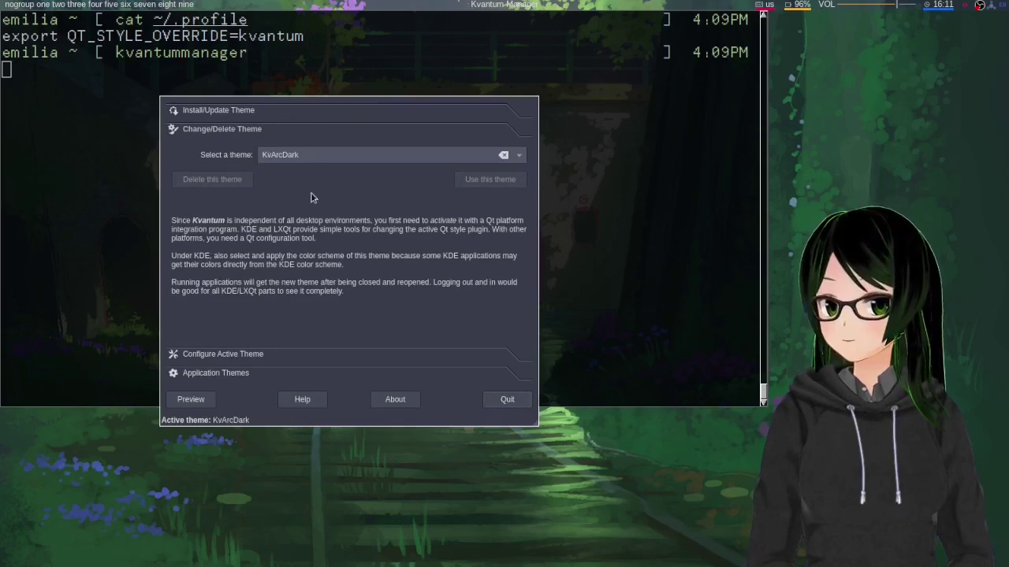
Step: Launch VirtualBox to check how the active Kvantum theme looks in a Qt application, and close it
key("super+p")
type("vir")
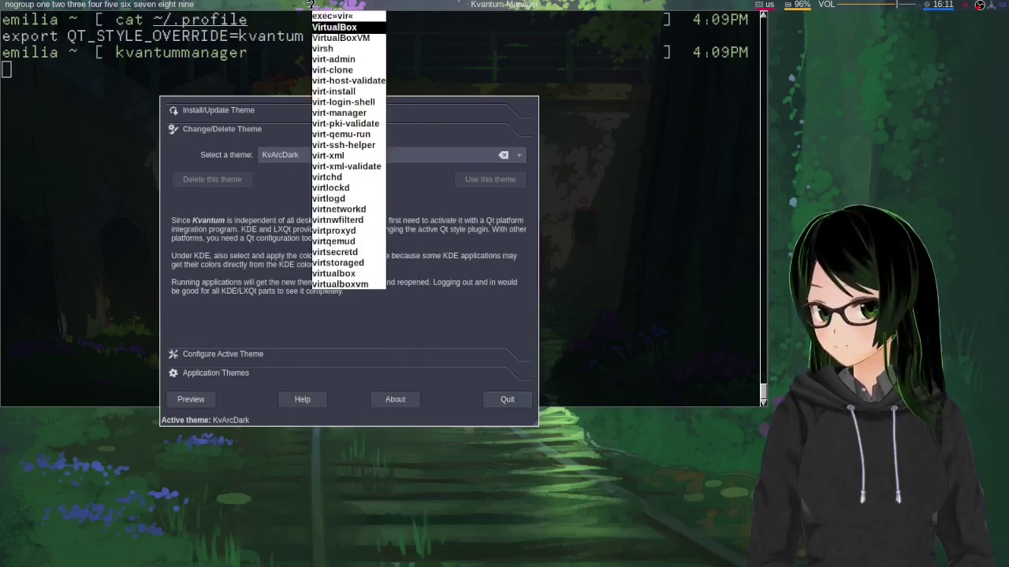
key("Return")
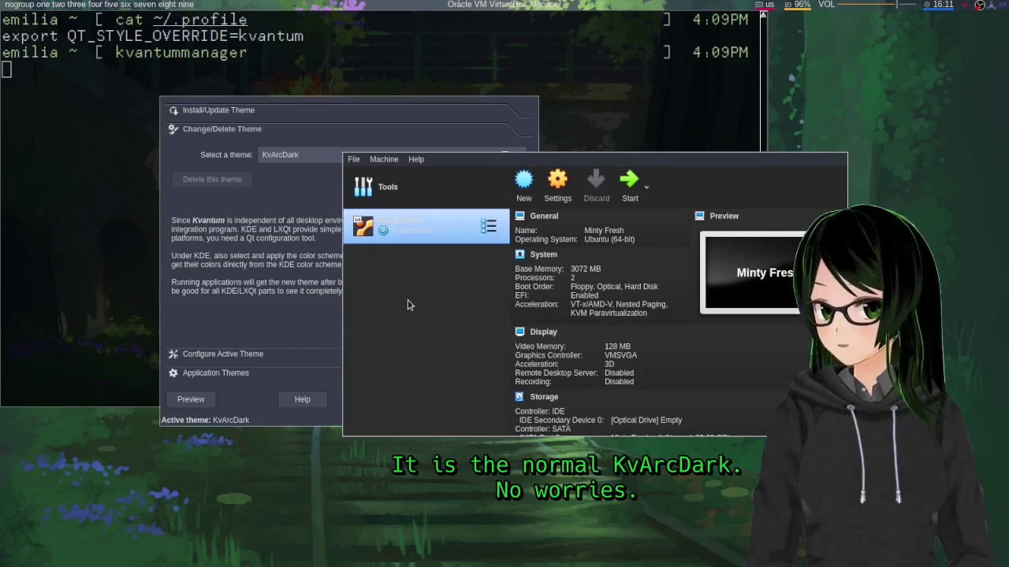
key("alt+F4")
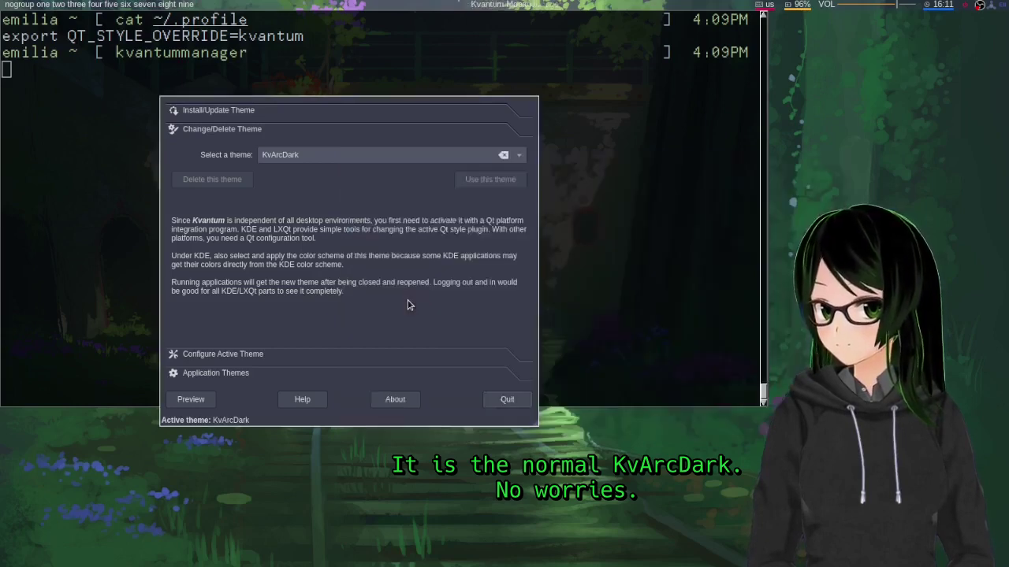
Step: Select the KvDarkRed theme in Kvantum Manager and apply it as the active theme
left_click(519, 157)
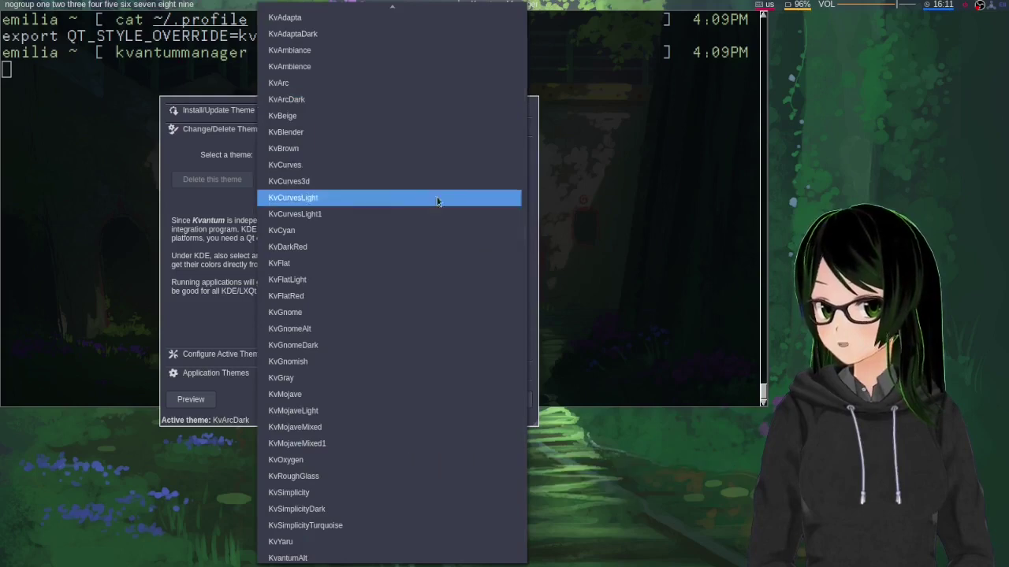
left_click(375, 249)
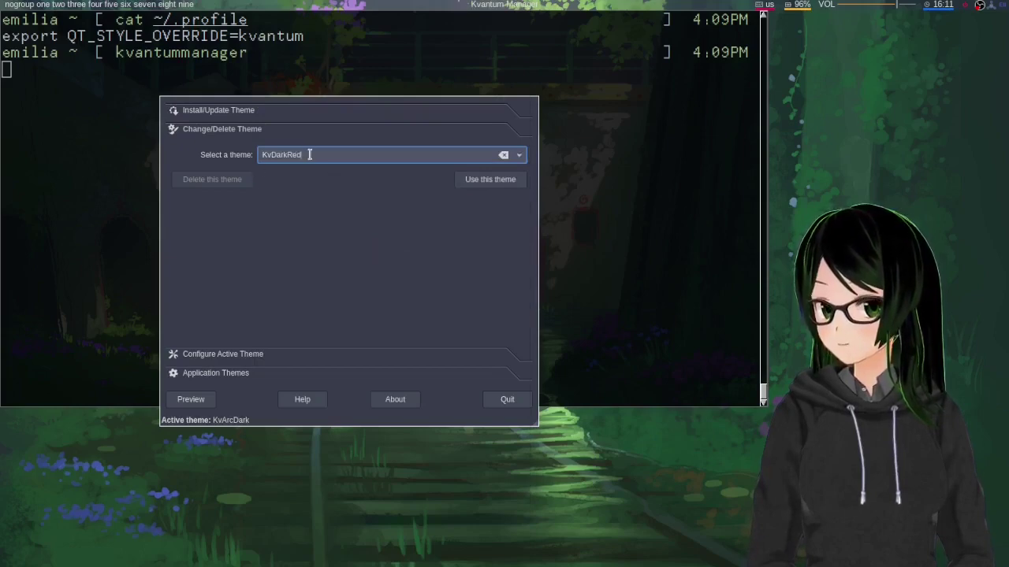
left_click(467, 180)
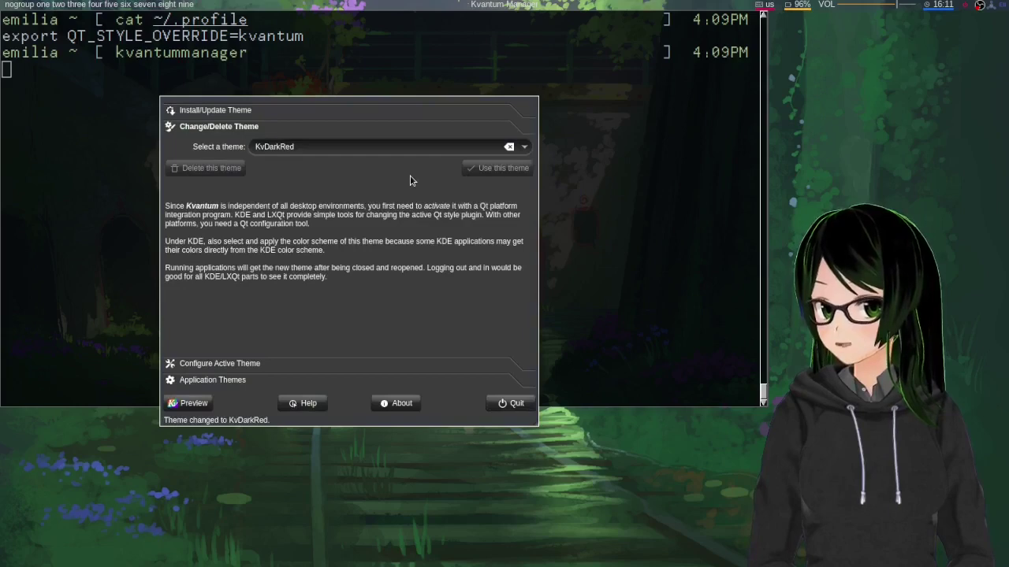
Step: Launch VirtualBox to examine how the KvDarkRed theme looks in it, and close it
key("ctrl+t")
type("virtualbox")
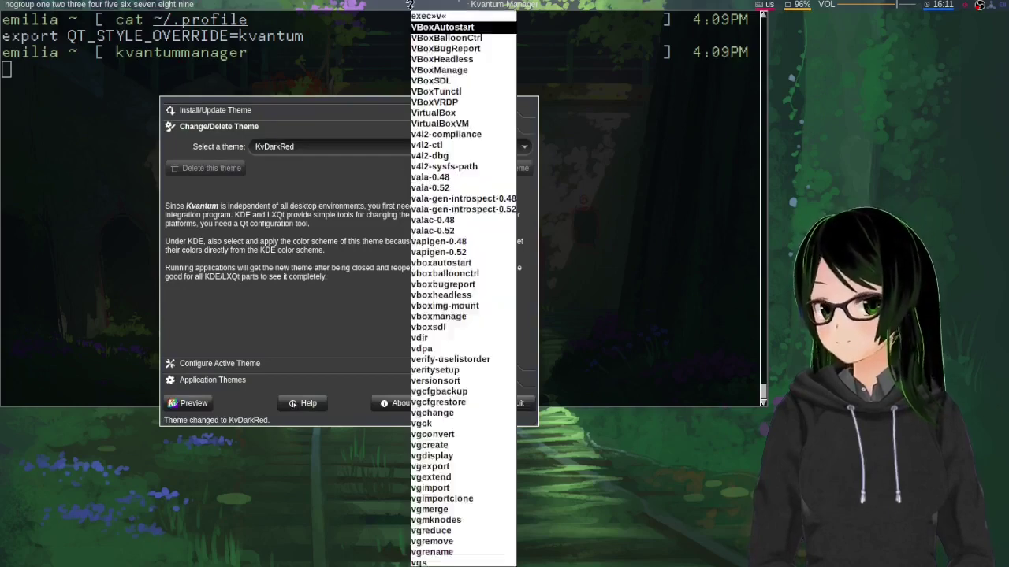
key("Return")
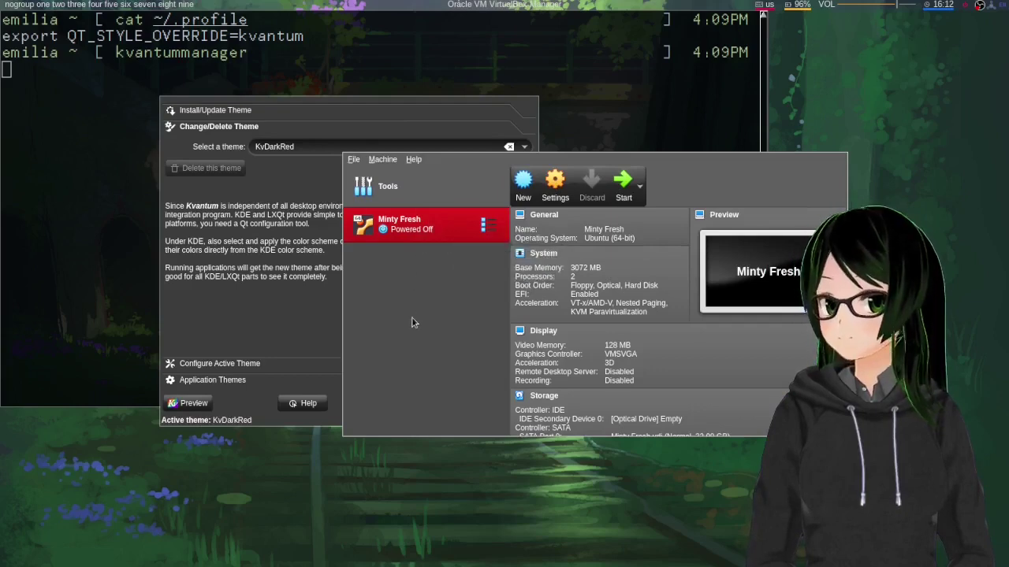
key("ctrl+q")
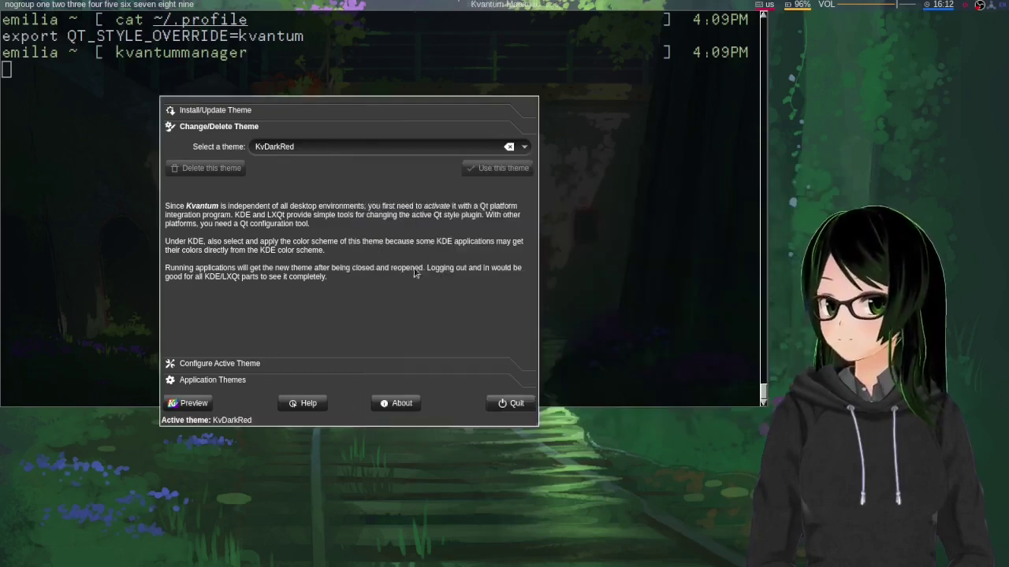
left_click(524, 149)
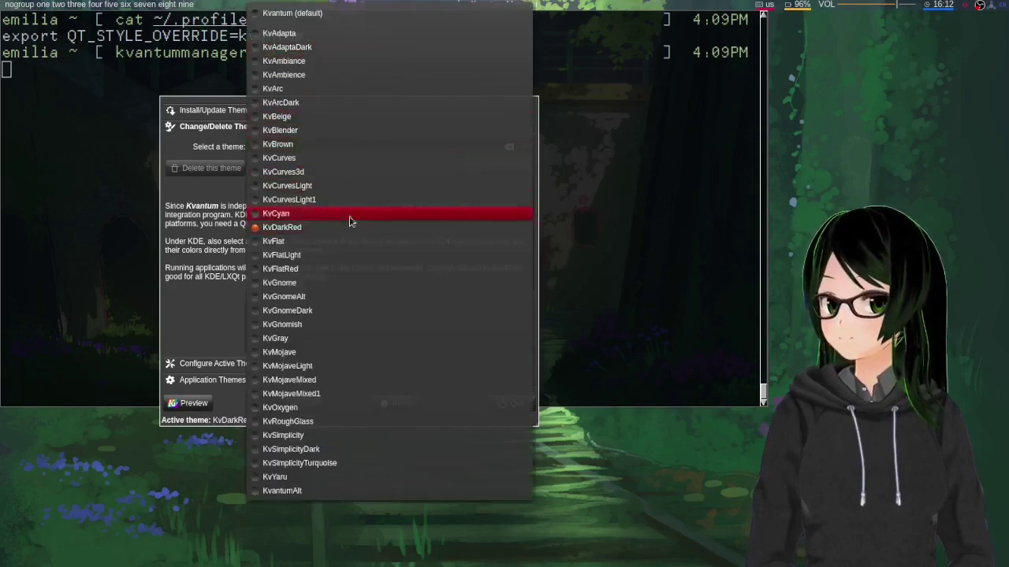
key("Escape")
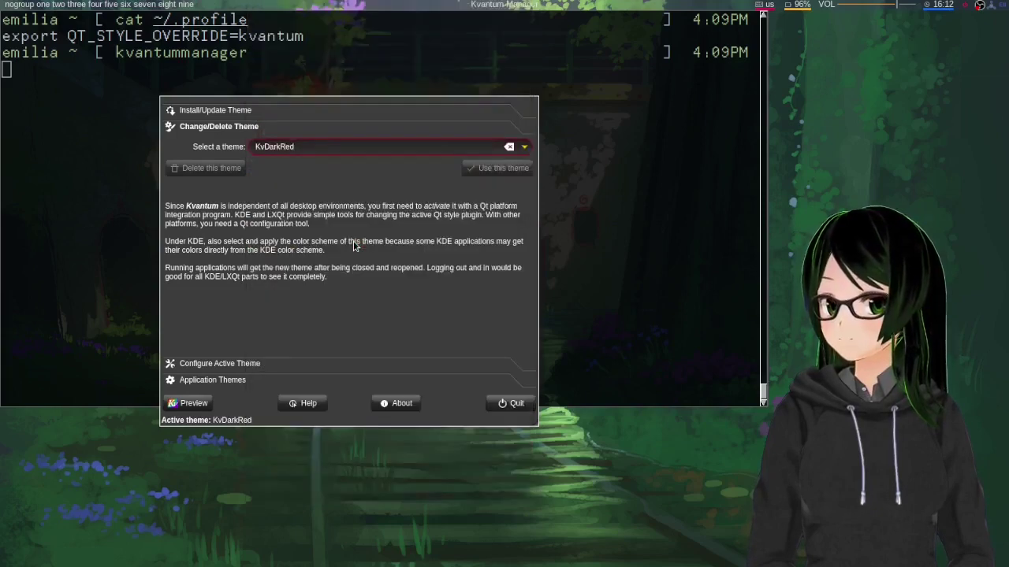
key("alt+Down")
key("Escape")
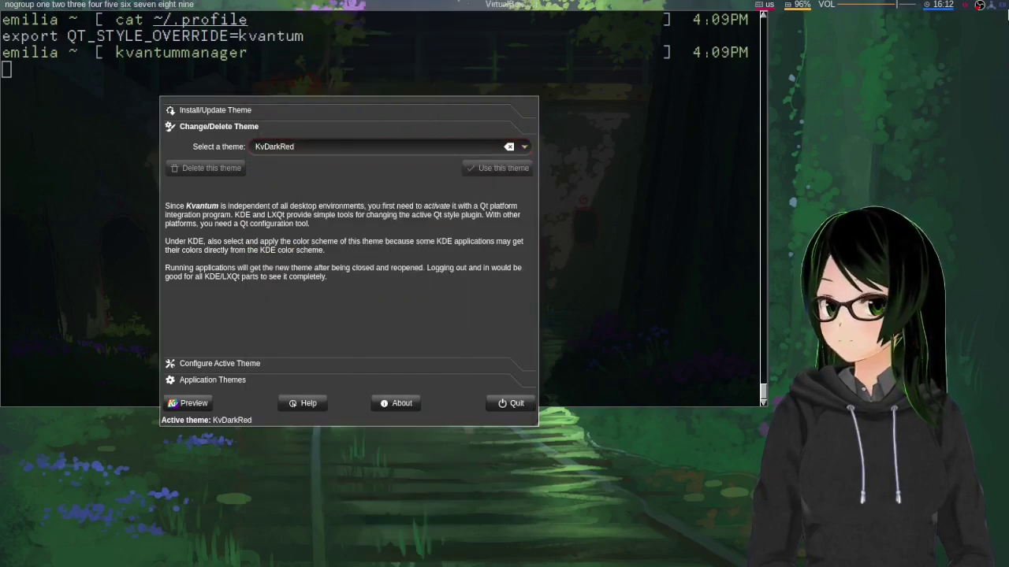
Step: Select the KvArcDark theme in Kvantum Manager and apply it as the active theme
left_click(302, 191)
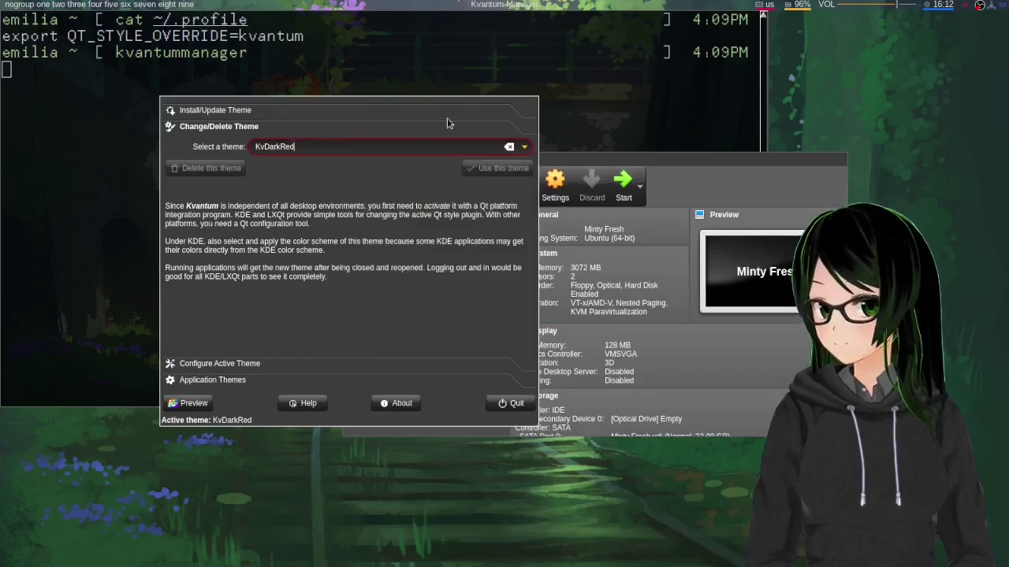
left_click(522, 150)
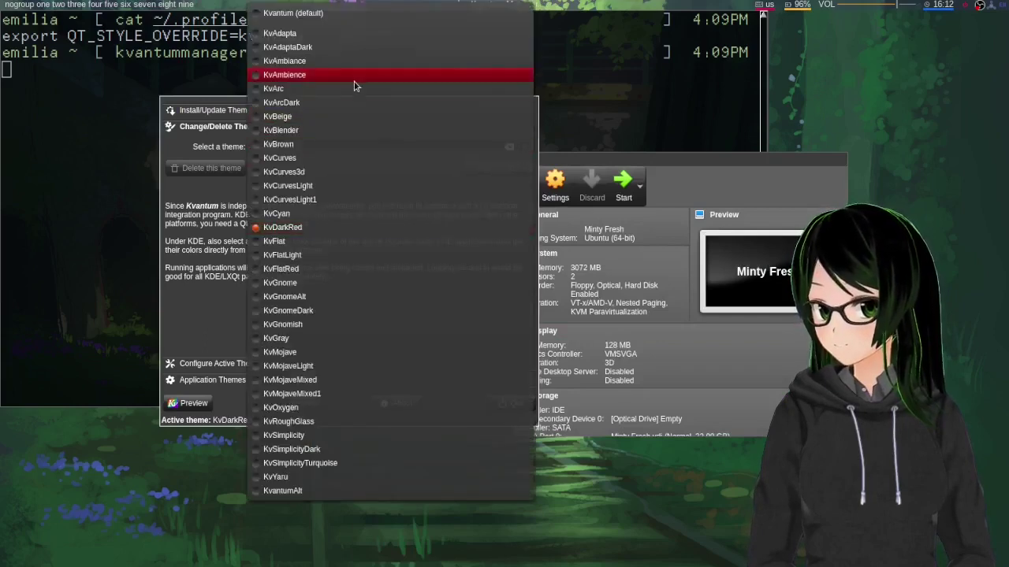
left_click(307, 108)
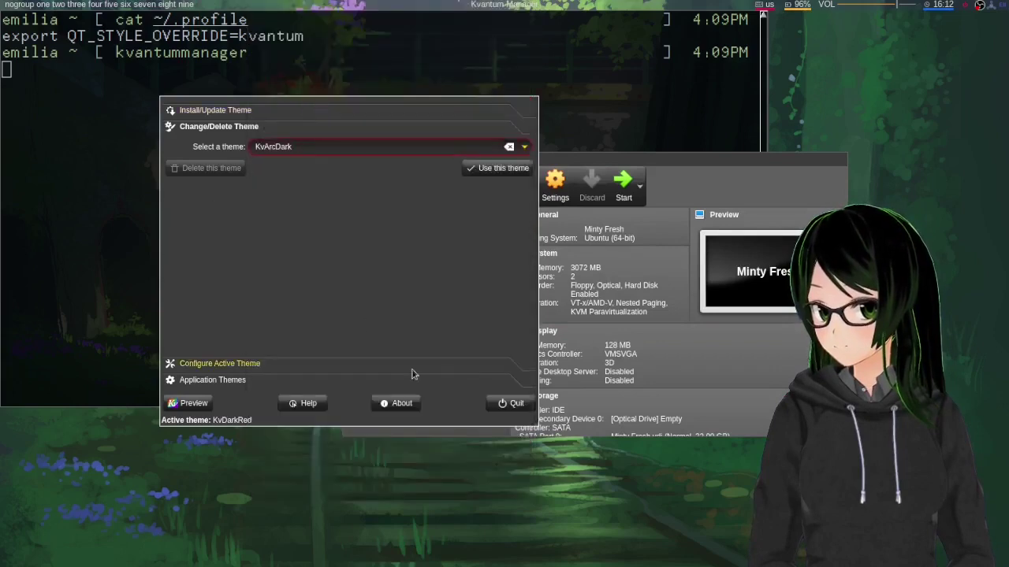
left_click(486, 174)
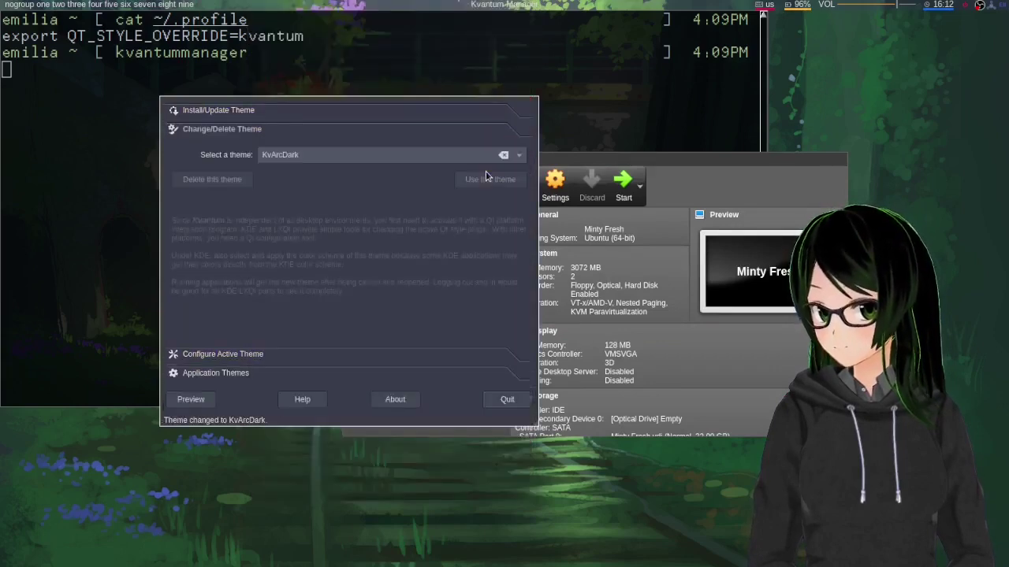
Step: Restart VirtualBox to examine how the KvArcDark theme looks in it, and close both VirtualBox and Kvantum Manager
left_click(711, 189)
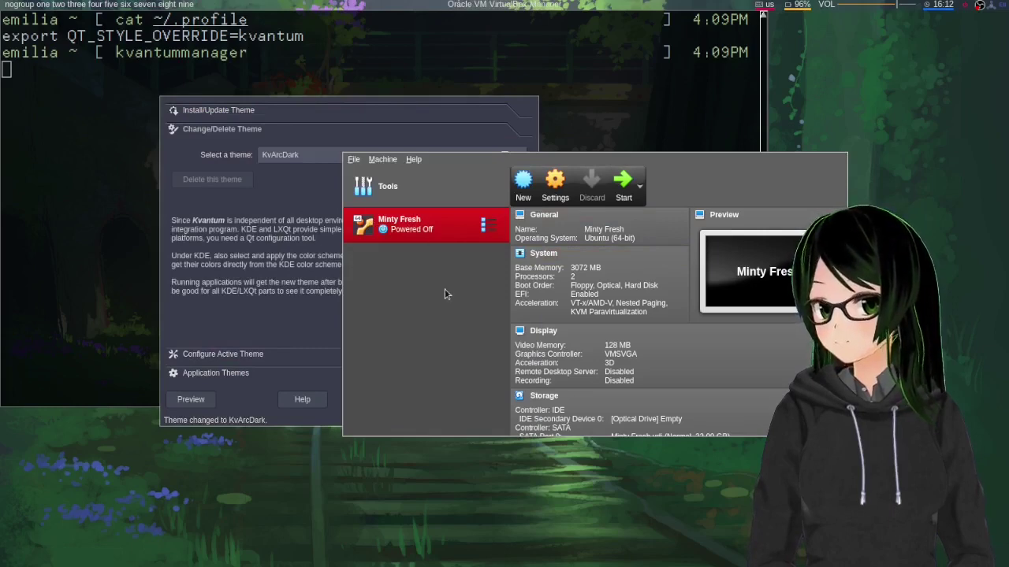
key("ctrl+q")
key("super+d")
type("vi")
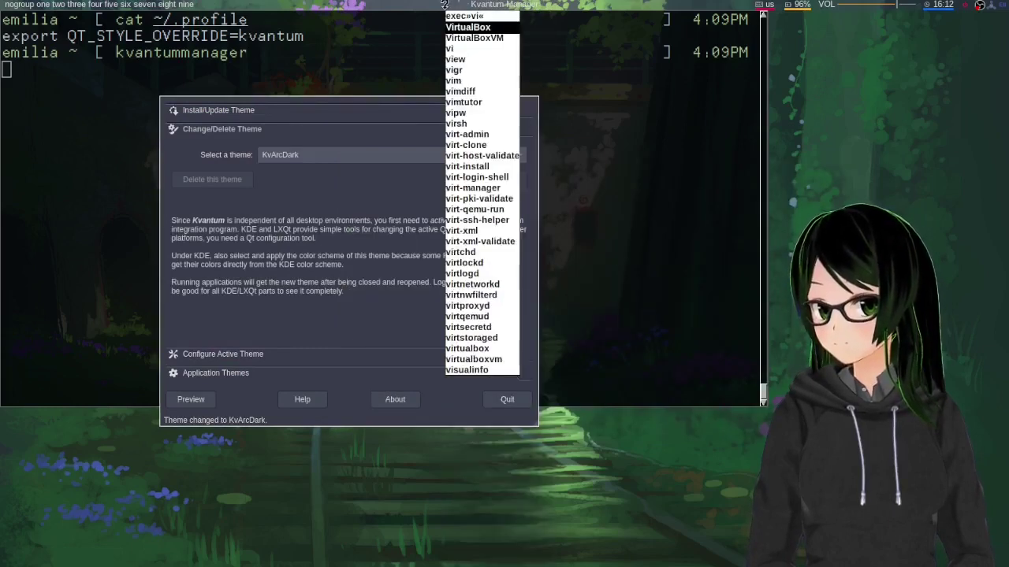
key("Return")
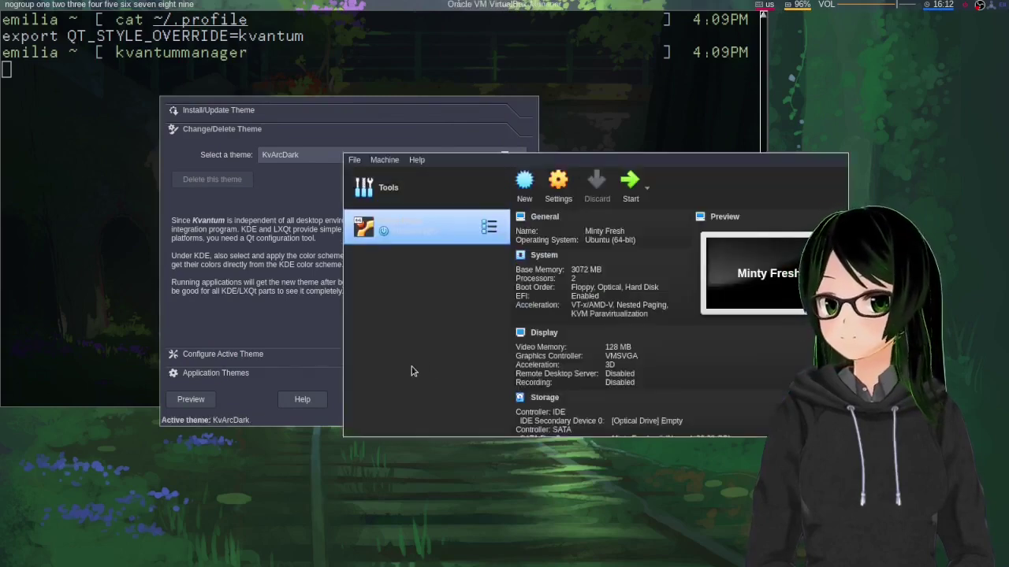
key("super+shift+q")
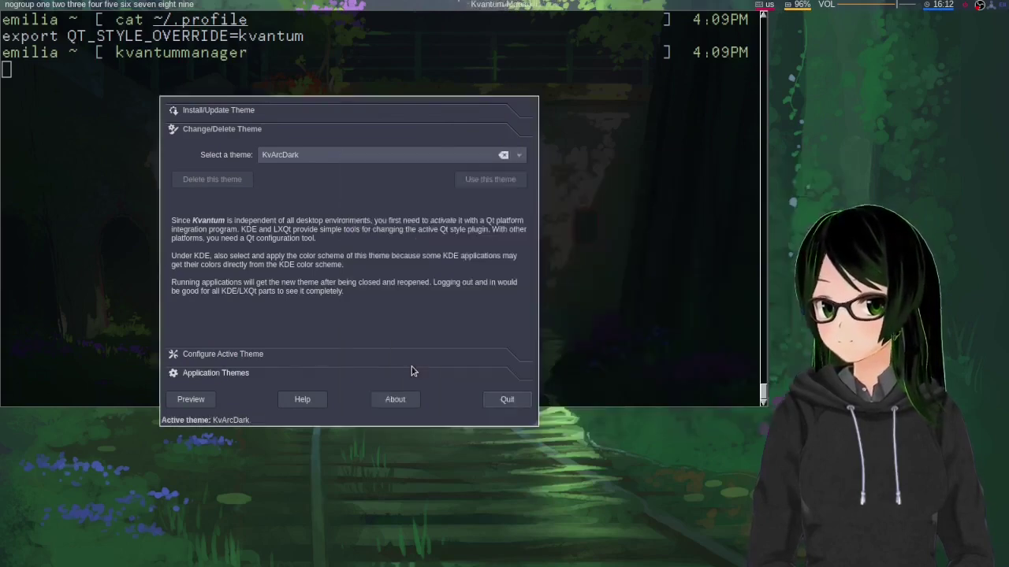
left_click(503, 400)
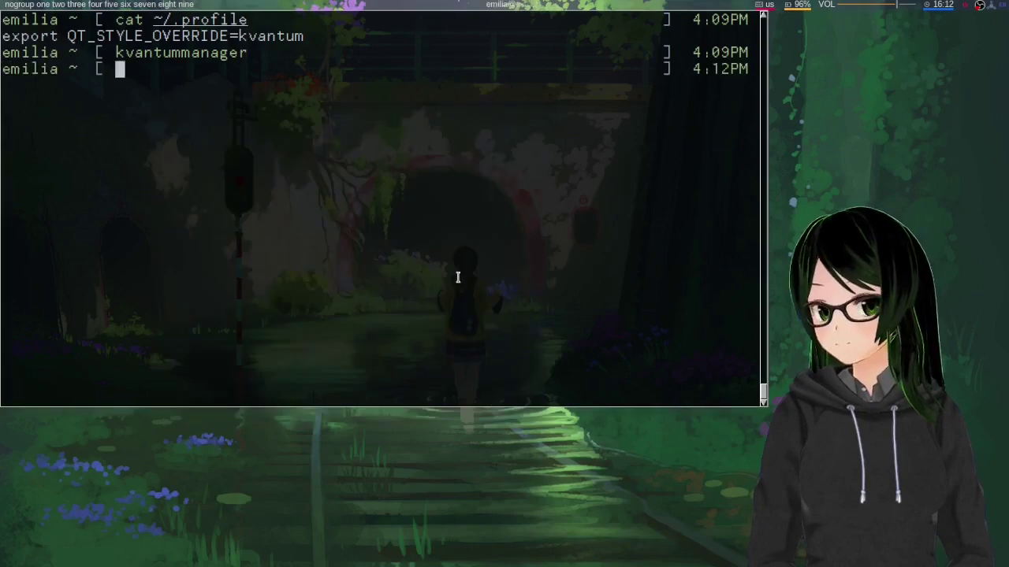